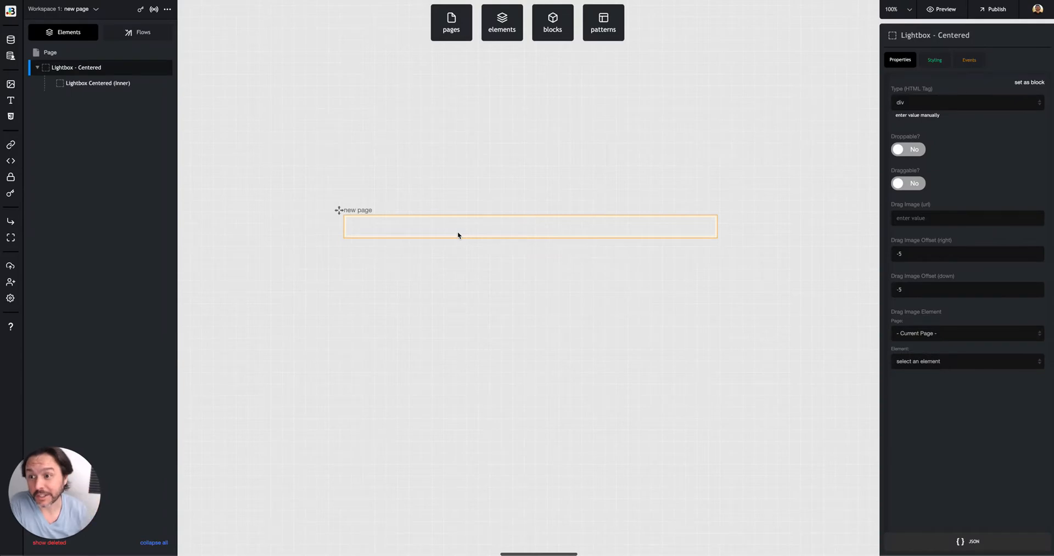
- Remove the Hidden utility classes from the Lightbox - Centered element and its inner box to reveal the lightbox on the canvas
{"action": "mouse_move", "coordinate": [54, 68]}
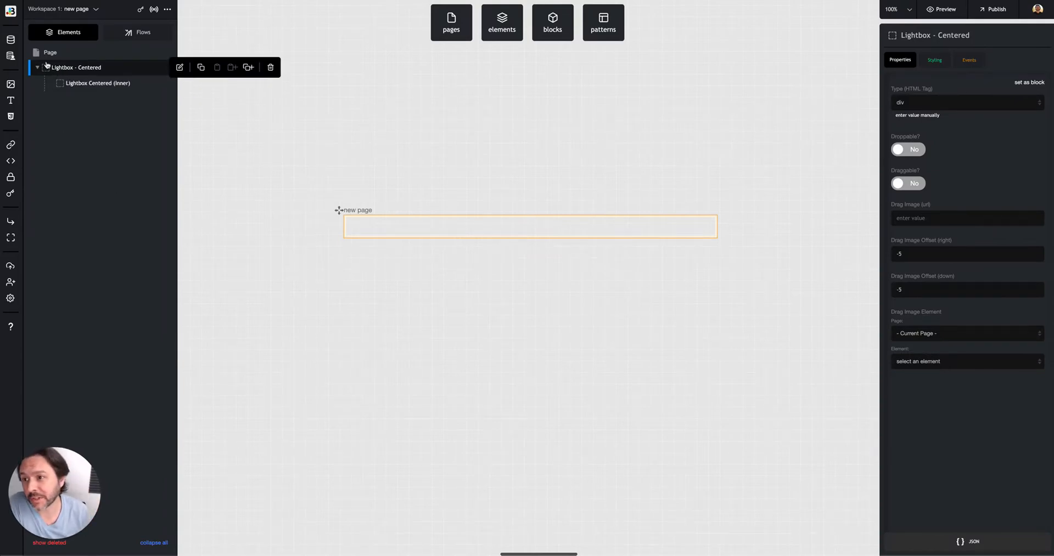
{"action": "mouse_move", "coordinate": [74, 87]}
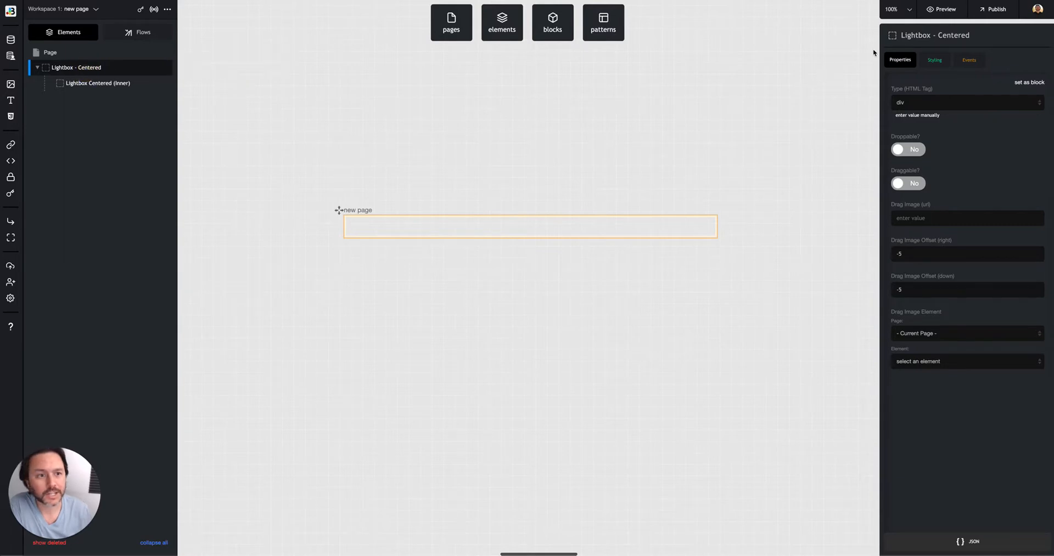
{"action": "left_click", "coordinate": [935, 60]}
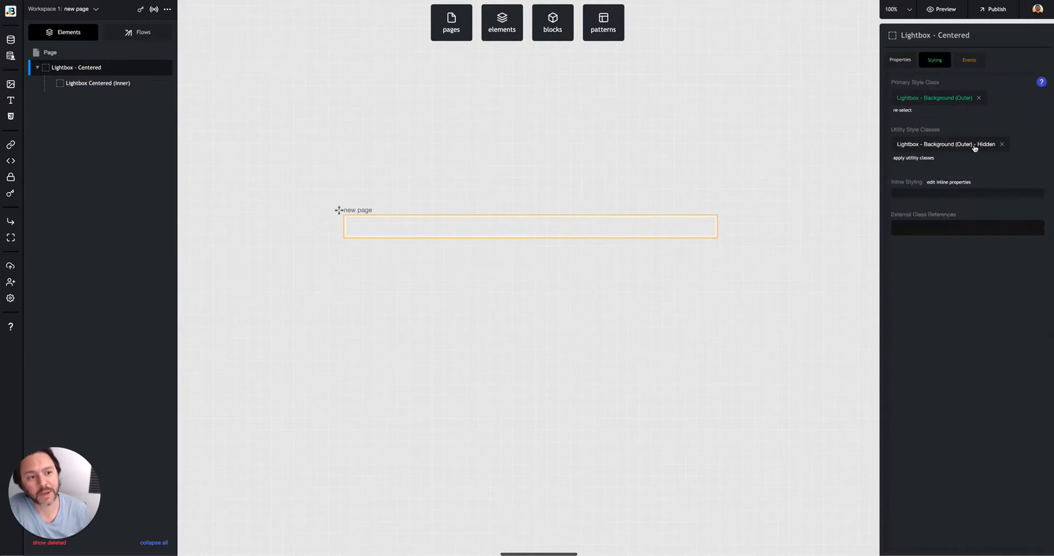
{"action": "left_click", "coordinate": [1001, 144]}
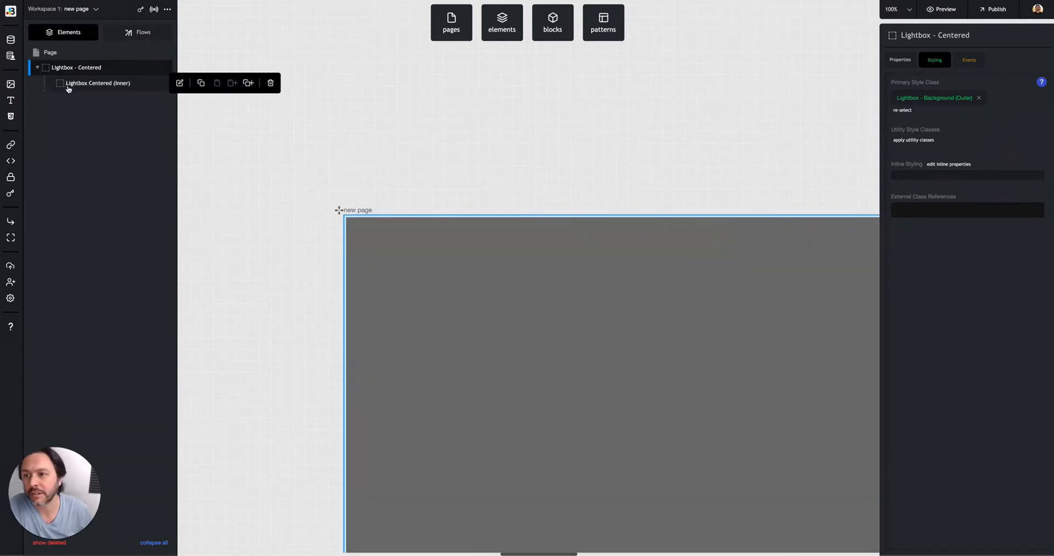
{"action": "left_click", "coordinate": [68, 88]}
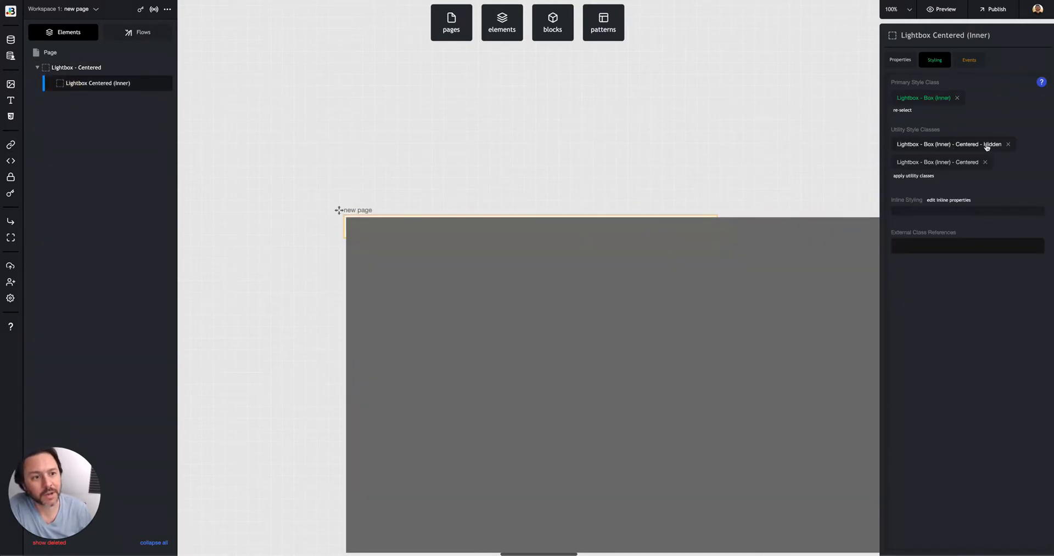
{"action": "left_click", "coordinate": [1007, 144]}
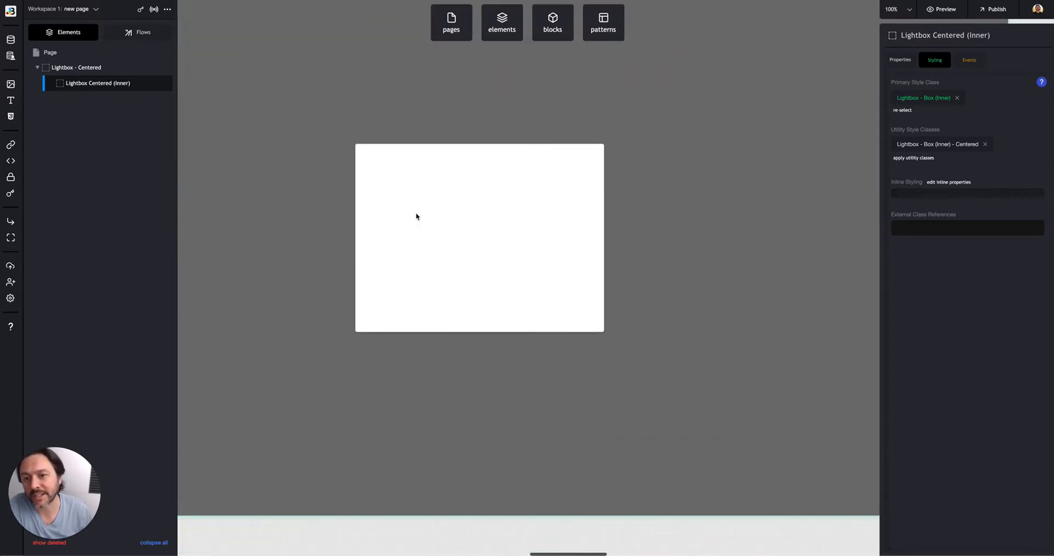
- Reapply "Lightbox - Box (Inner) - Centered - Hidden" to the inner box and "Lightbox - Background (Outer) - Hidden" to Lightbox - Centered
{"action": "mouse_move", "coordinate": [62, 83]}
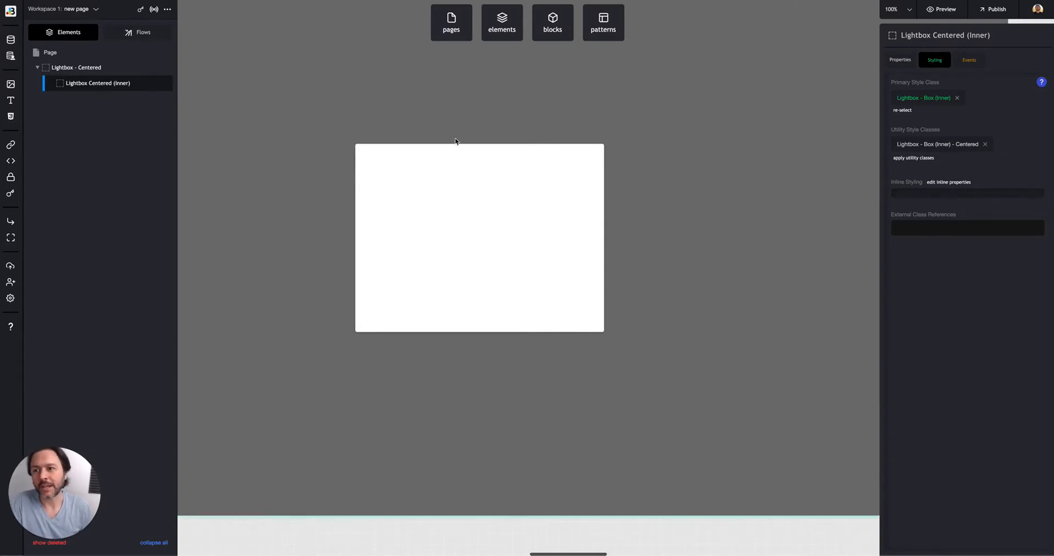
{"action": "left_click", "coordinate": [910, 159]}
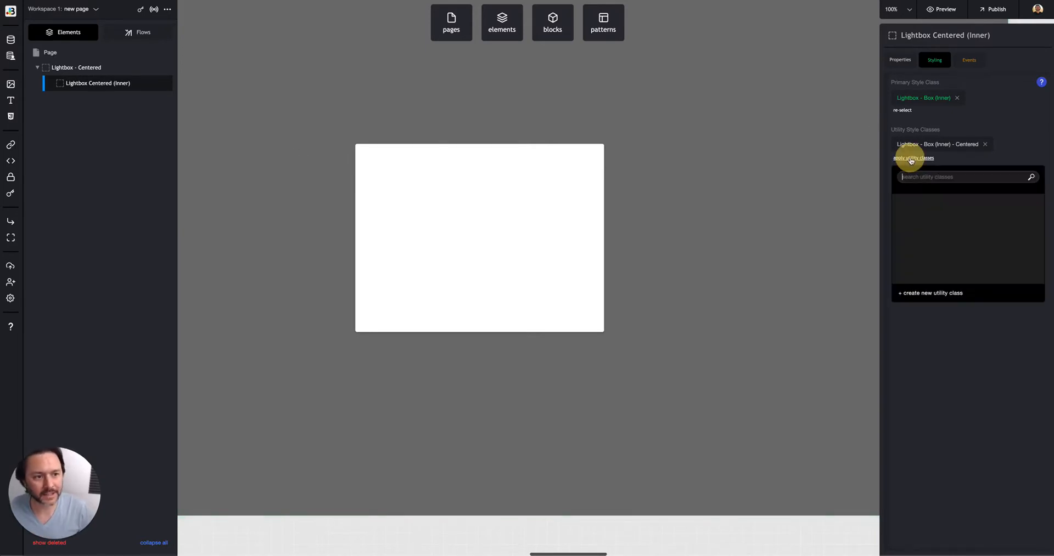
{"action": "type", "text": "hidden"}
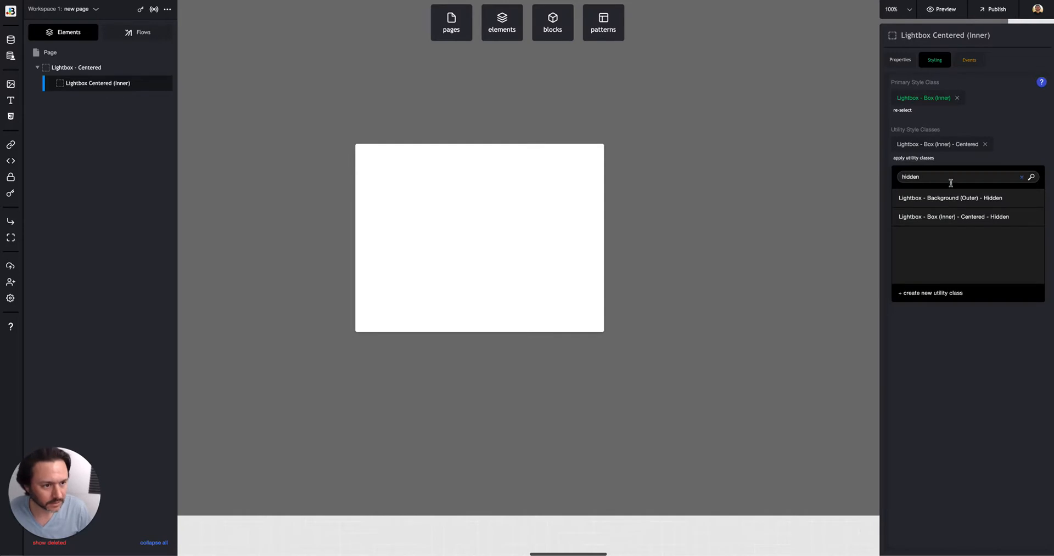
{"action": "left_click", "coordinate": [953, 216]}
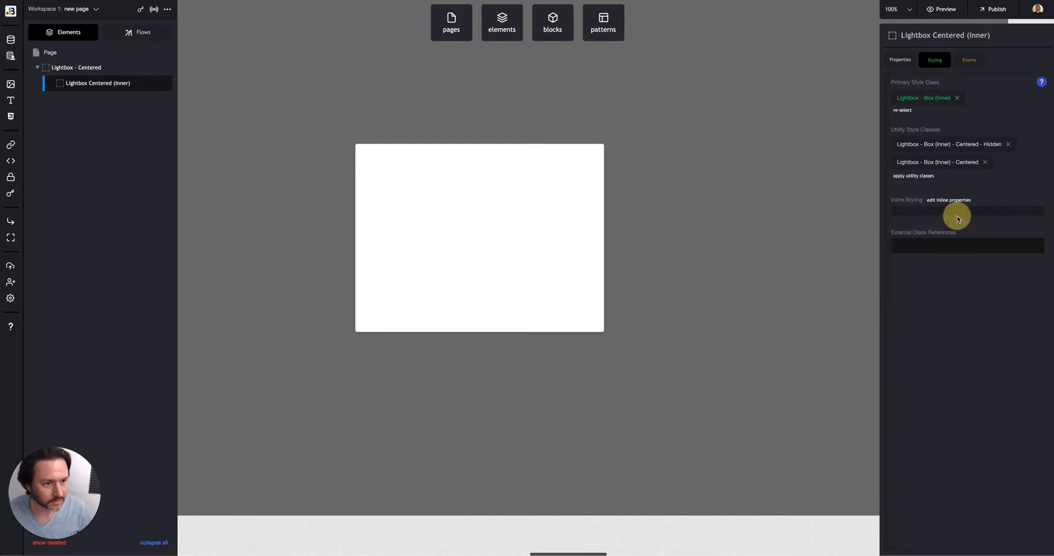
{"action": "left_click", "coordinate": [90, 67]}
{"action": "left_click", "coordinate": [921, 140]}
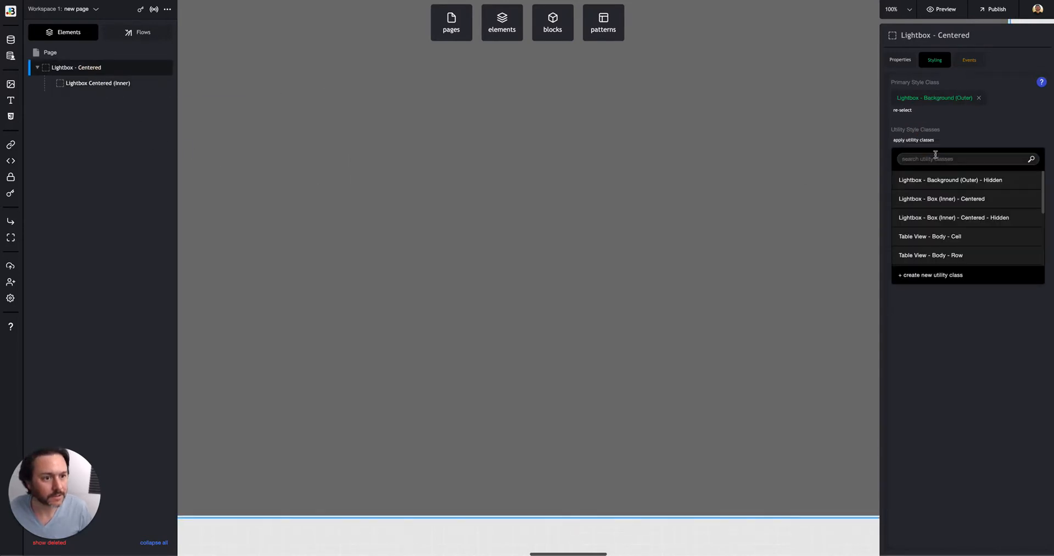
{"action": "type", "text": "hidden"}
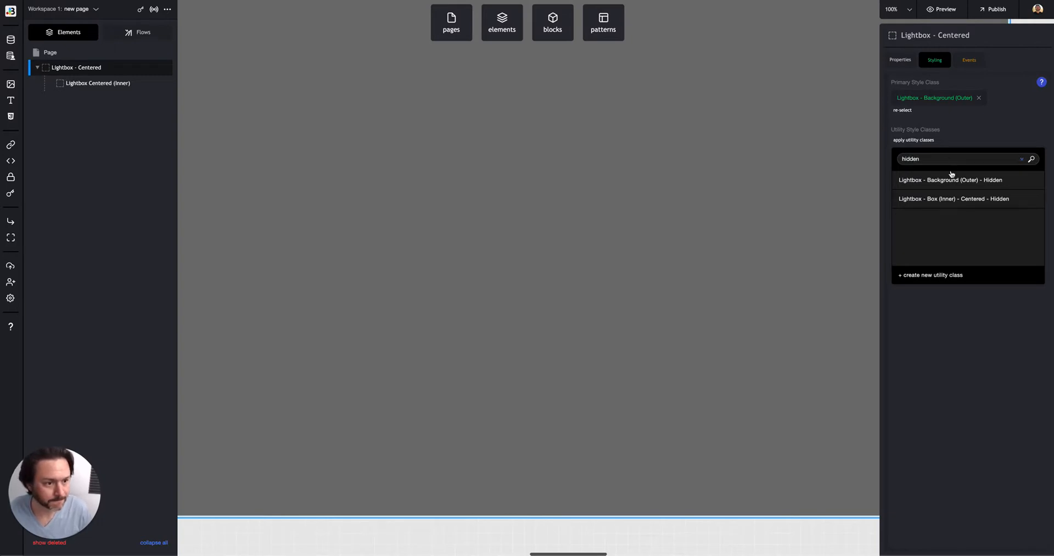
{"action": "left_click", "coordinate": [951, 180]}
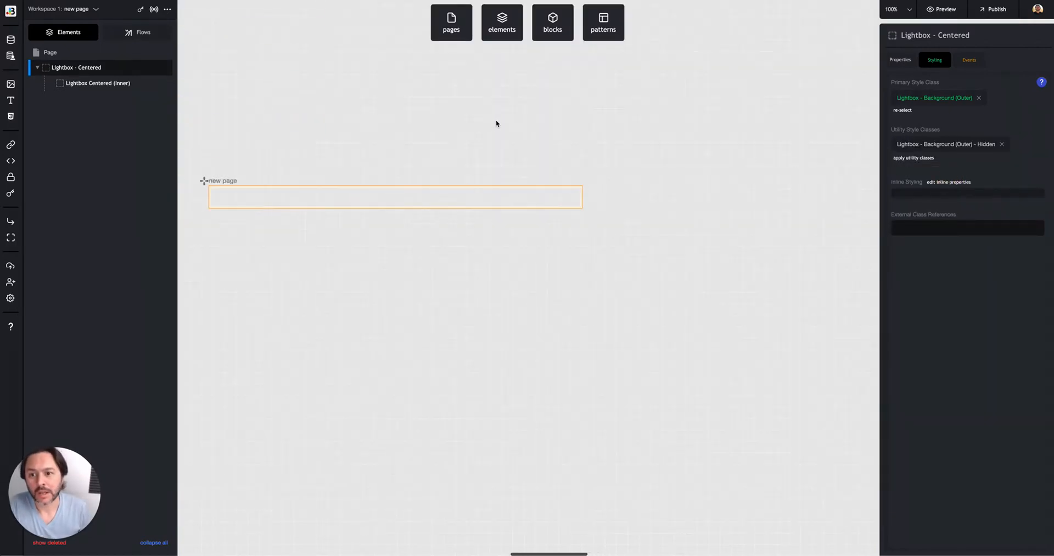
- Create a new page flow named "Show - Lightbox"
{"action": "left_click", "coordinate": [137, 33]}
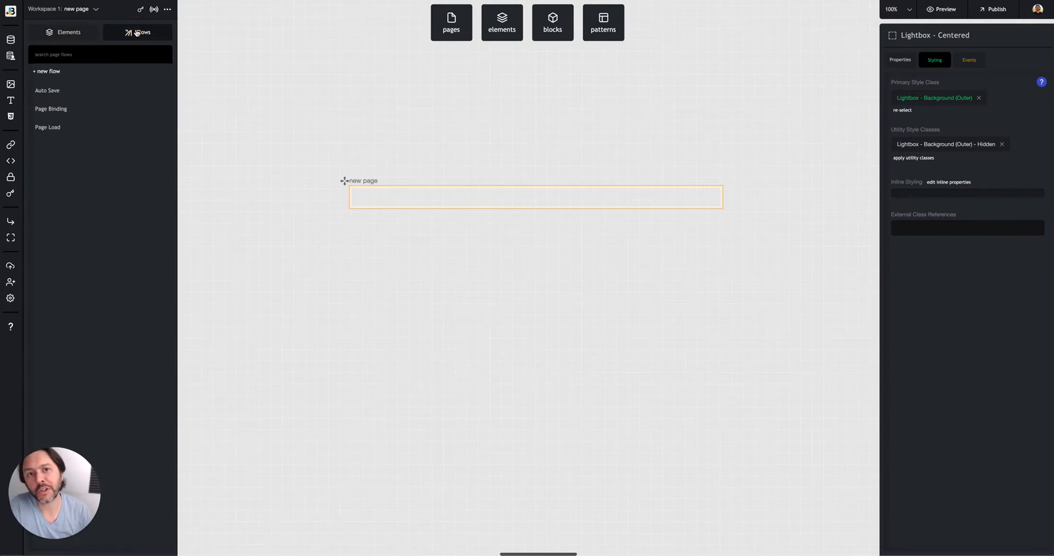
{"action": "left_click", "coordinate": [42, 71]}
{"action": "type", "text": "Show - "}
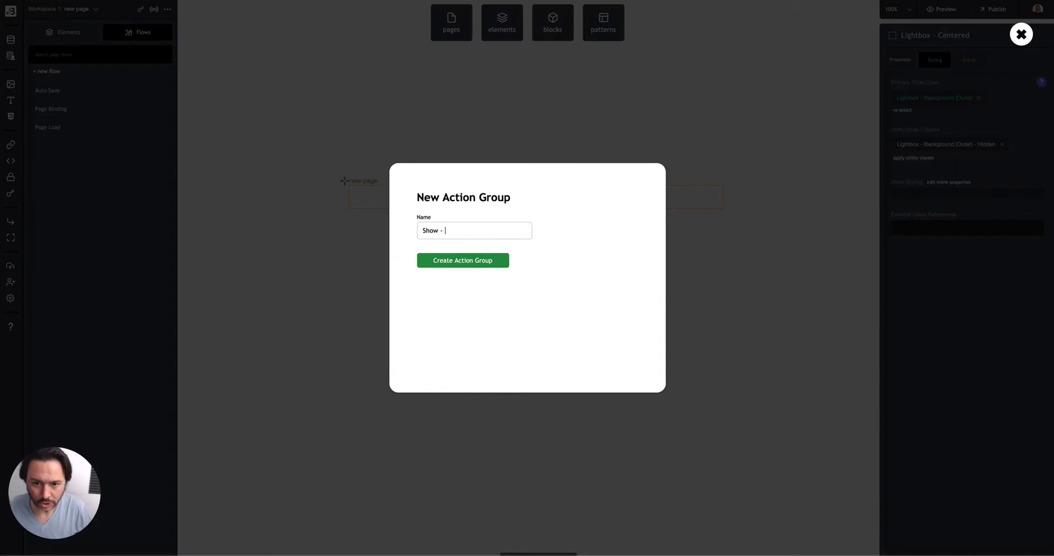
{"action": "type", "text": "Lightbox"}
{"action": "key", "text": "Return"}
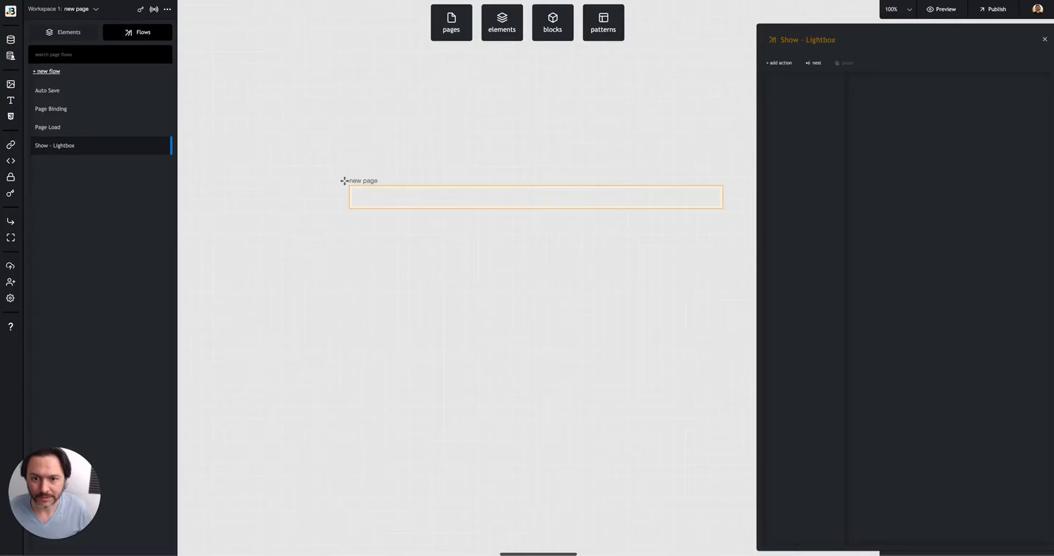
- Create a second page flow named "Hide - Lightbox"
{"action": "left_click", "coordinate": [40, 70]}
{"action": "type", "text": "Hide -"}
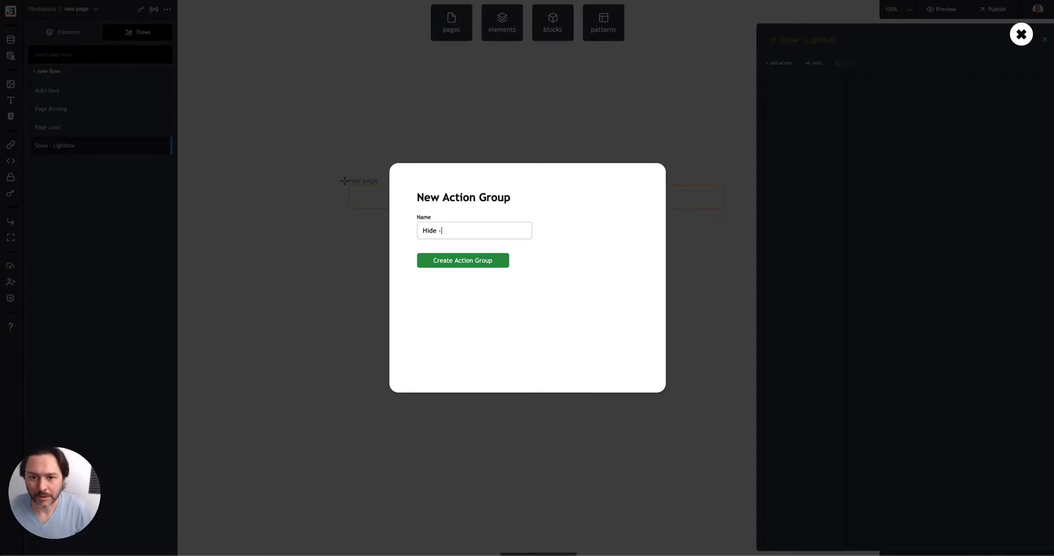
{"action": "type", "text": " Lightbox"}
{"action": "key", "text": "Return"}
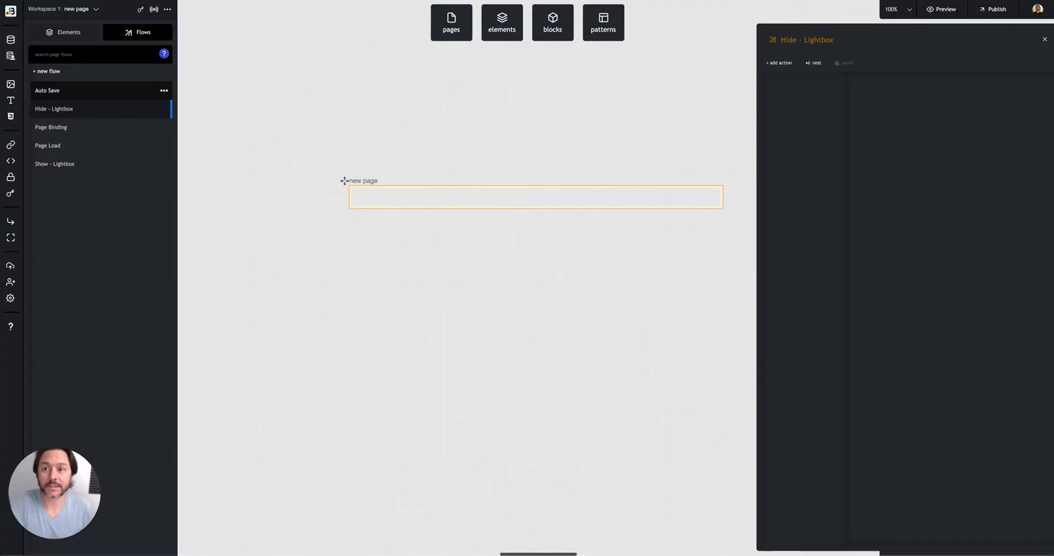
- In the Show - Lightbox flow, add a Remove Style Class action removing "Lightbox - Background (Outer) - Hidden" from Lightbox - Centered
{"action": "left_click", "coordinate": [65, 165]}
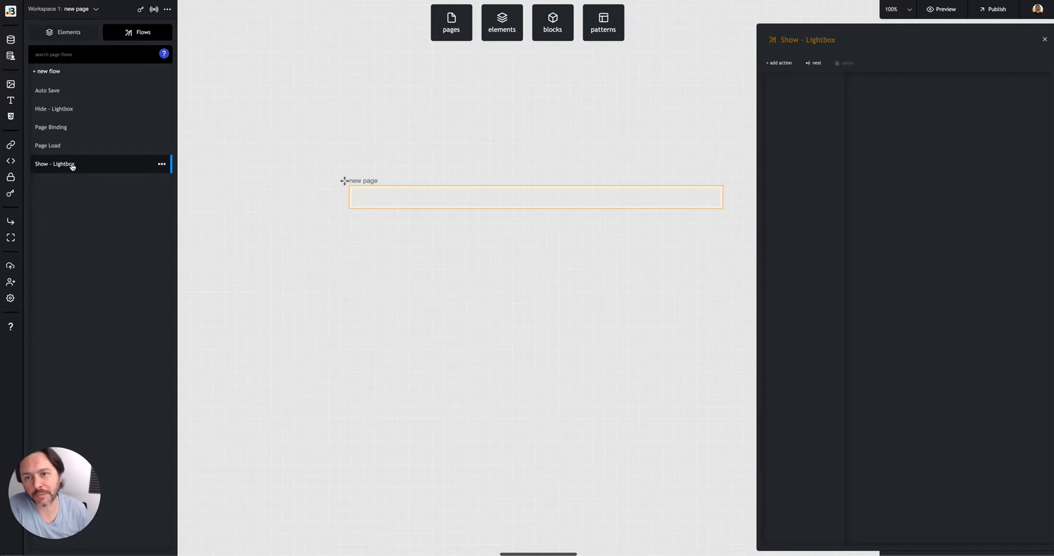
{"action": "left_click", "coordinate": [785, 63]}
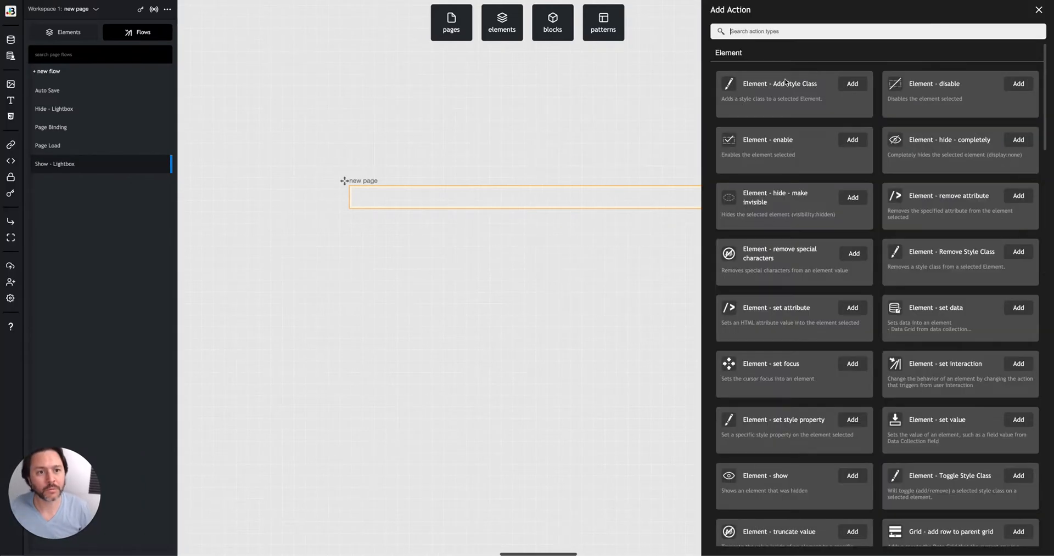
{"action": "left_click", "coordinate": [753, 31]}
{"action": "type", "text": "remove"}
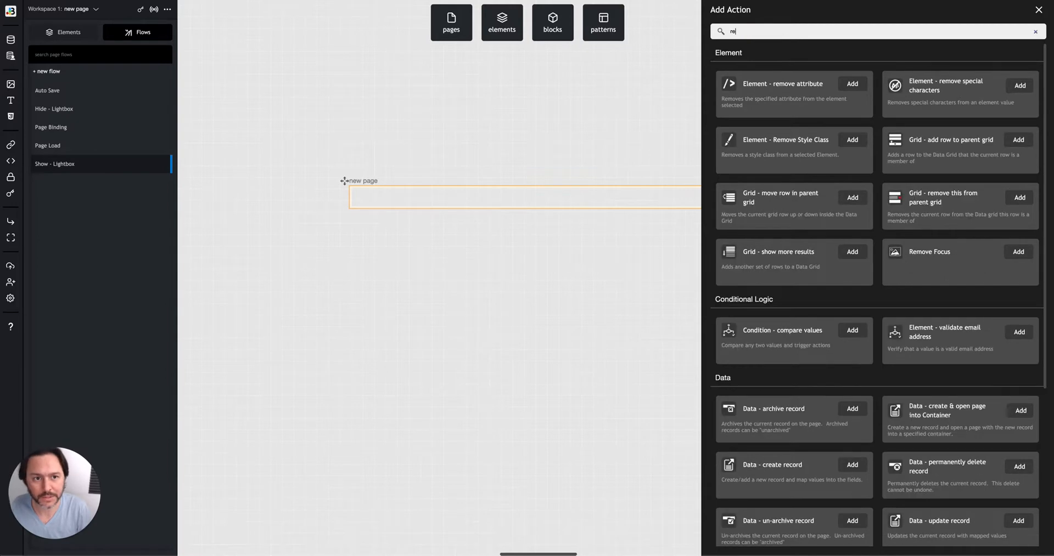
{"action": "left_click", "coordinate": [853, 140]}
{"action": "left_click", "coordinate": [900, 137]}
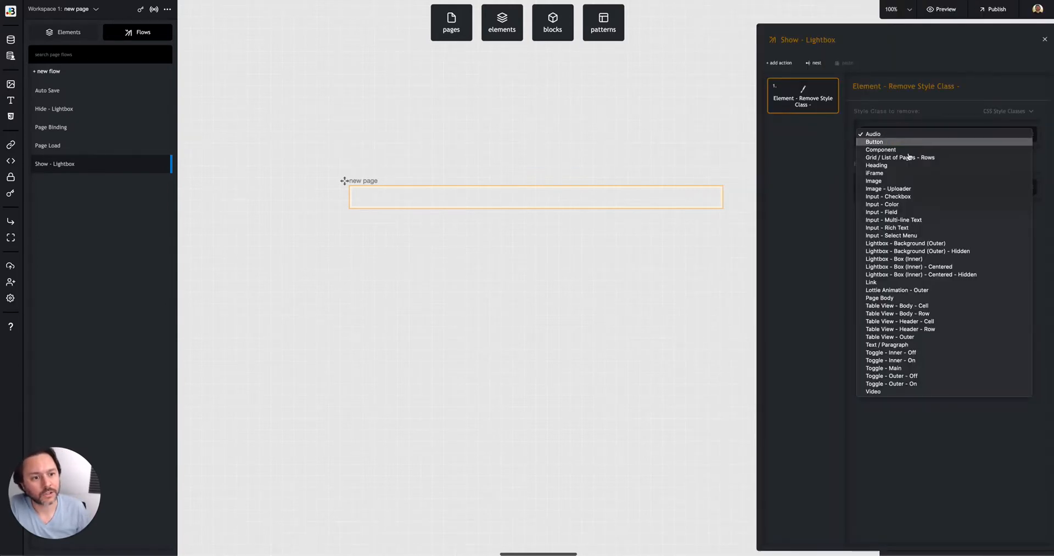
{"action": "left_click", "coordinate": [934, 251]}
{"action": "left_click", "coordinate": [904, 189]}
{"action": "left_click", "coordinate": [915, 216]}
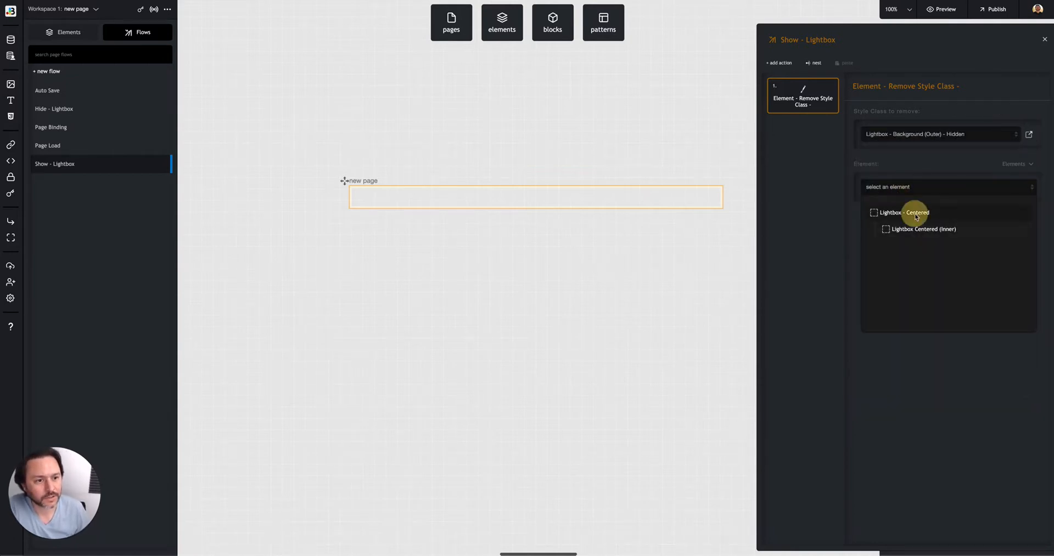
- Add a second Remove Style Class action removing "Lightbox - Box (Inner) - Centered - Hidden" from Lightbox Centered (Inner)
{"action": "left_click", "coordinate": [788, 65]}
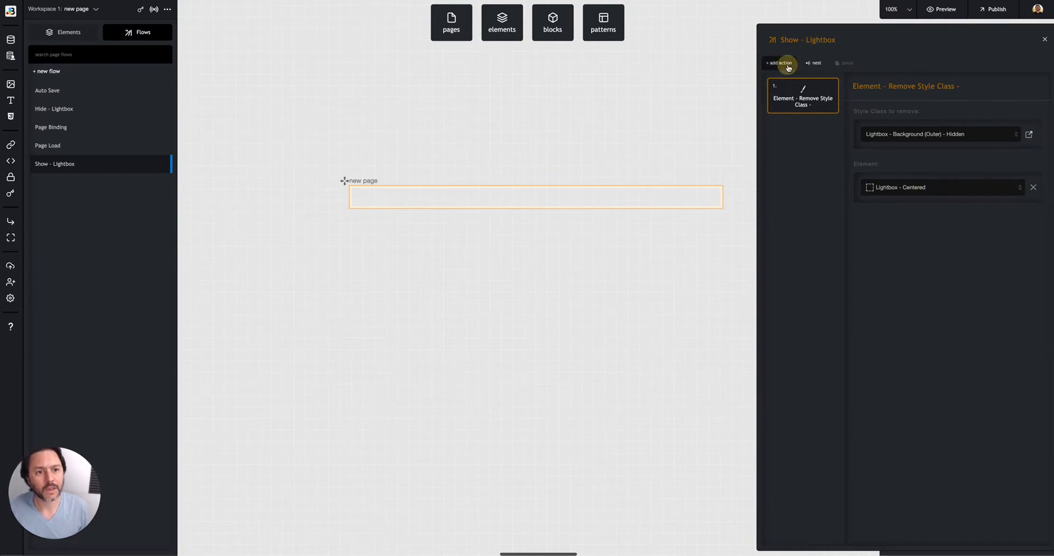
{"action": "type", "text": "remo"}
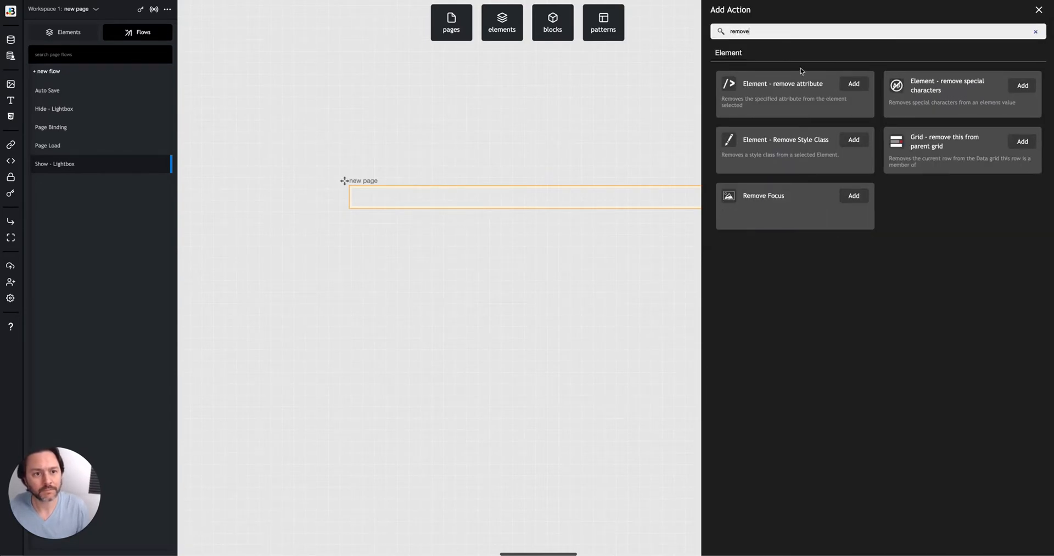
{"action": "type", "text": "ve"}
{"action": "left_click", "coordinate": [853, 139]}
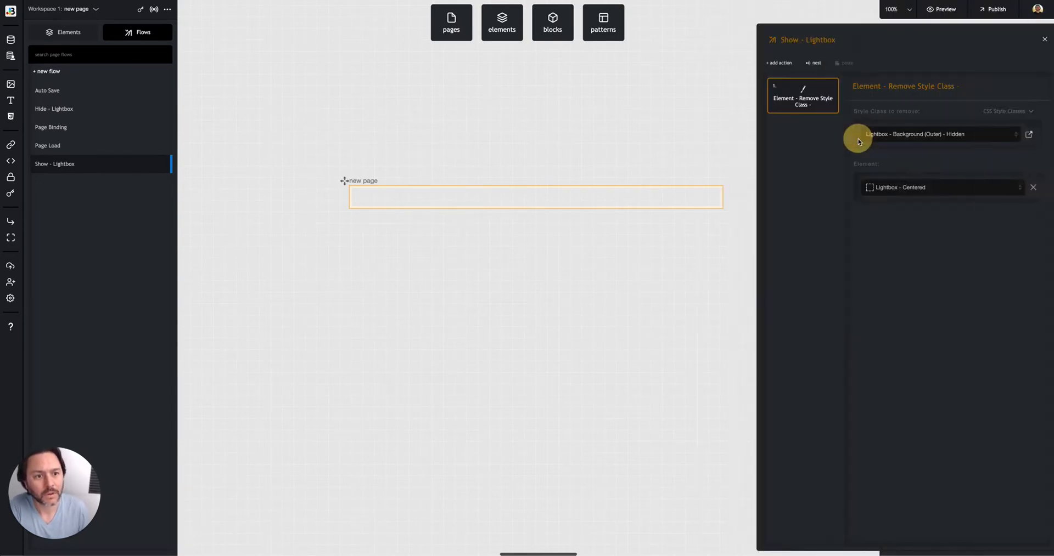
{"action": "left_click", "coordinate": [901, 139]}
{"action": "left_click", "coordinate": [919, 276]}
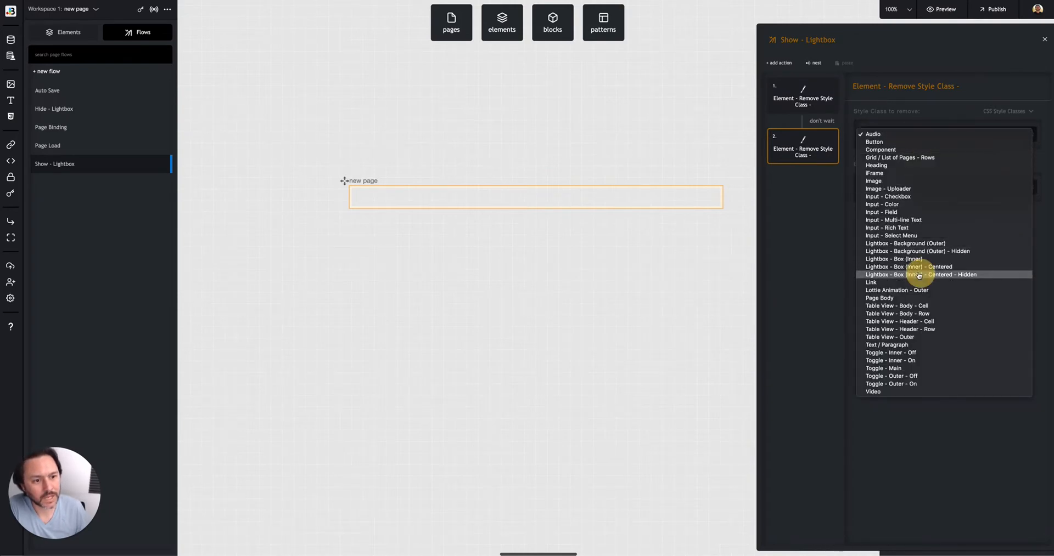
{"action": "left_click", "coordinate": [901, 192]}
{"action": "left_click", "coordinate": [906, 231]}
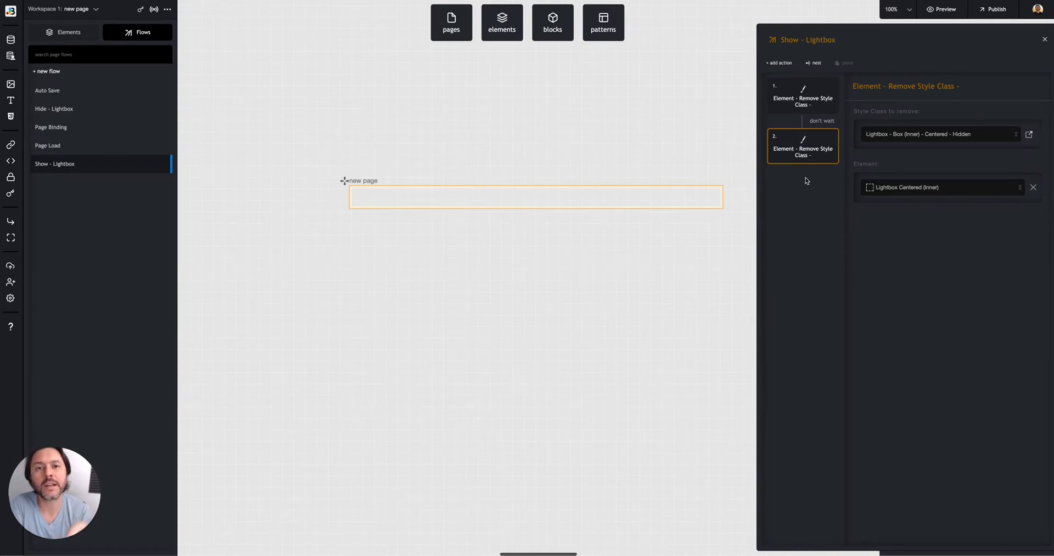
- Search the available action types for "hide" and "show" to examine the element visibility alternatives, and clear the search
{"action": "left_click", "coordinate": [778, 63]}
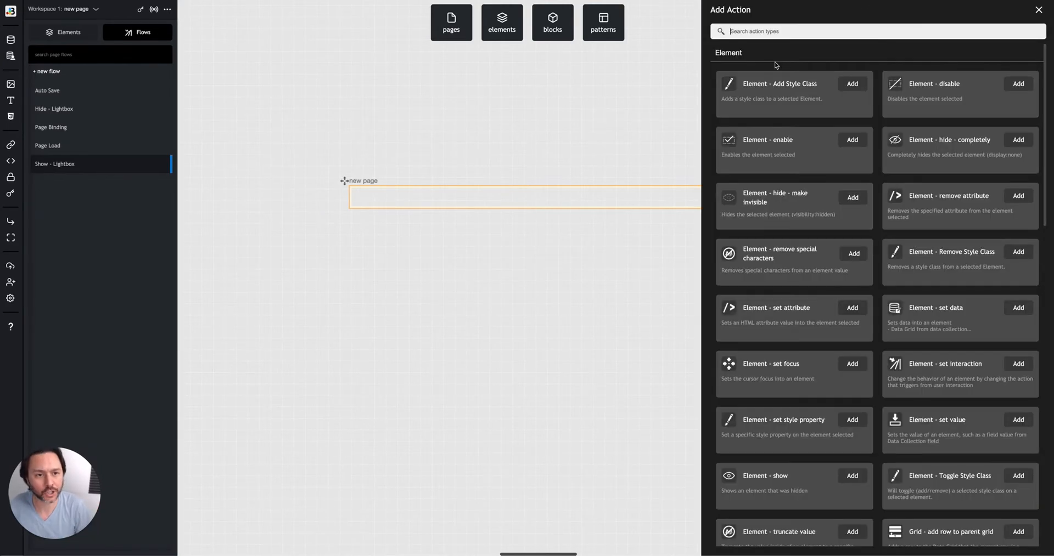
{"action": "type", "text": "hide"}
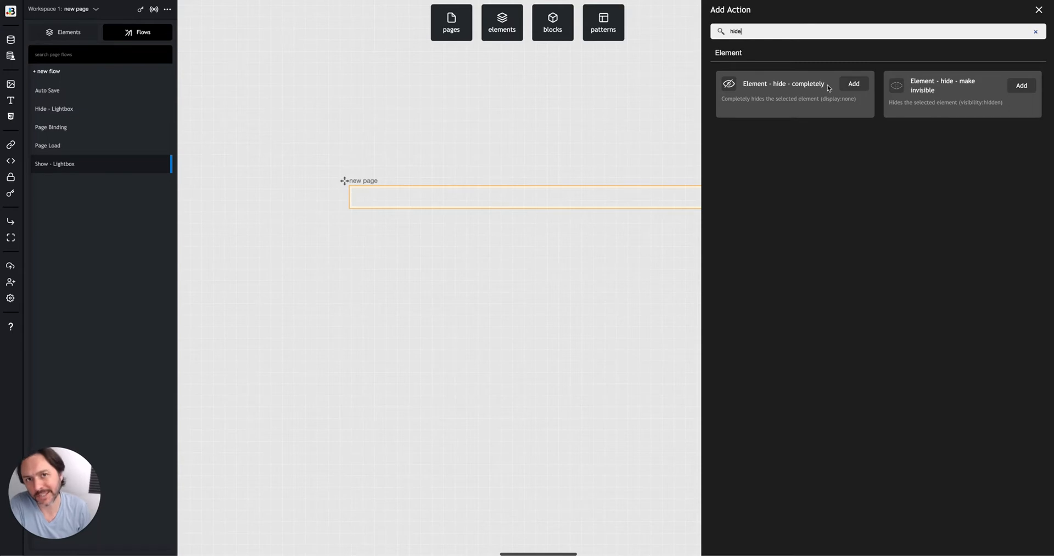
{"action": "left_click", "coordinate": [743, 32]}
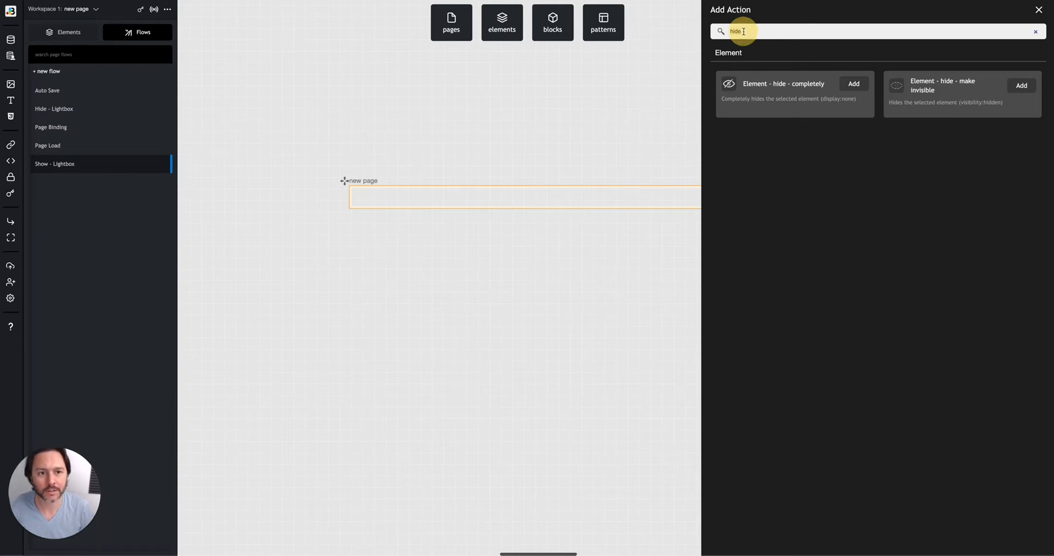
{"action": "type", "text": "show"}
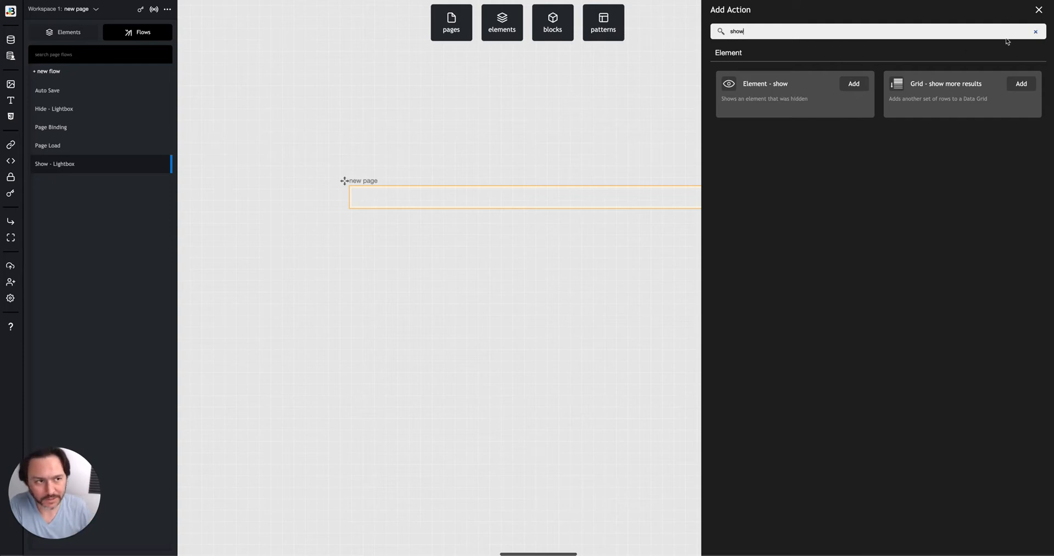
{"action": "left_click", "coordinate": [1037, 32]}
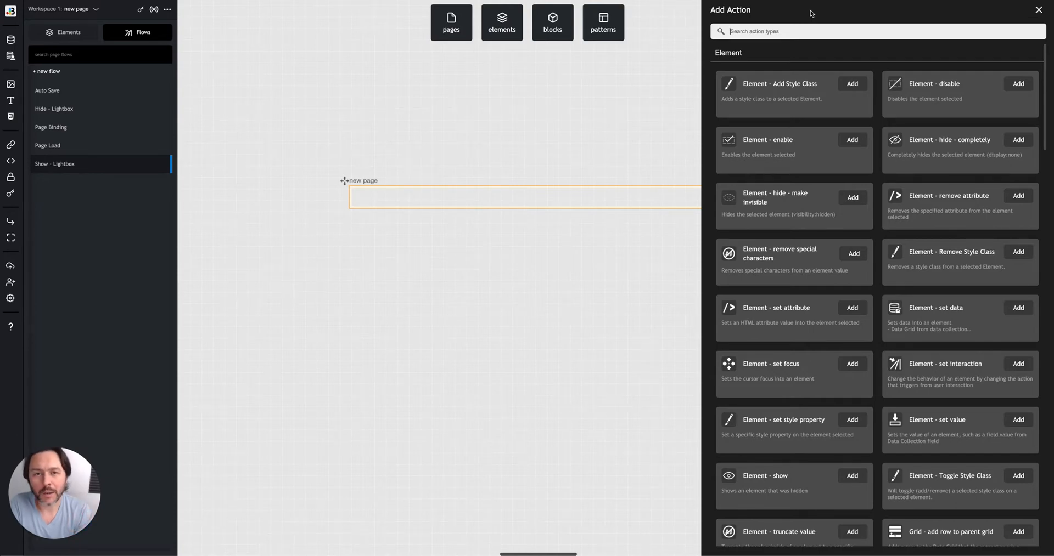
- In the Hide - Lightbox flow, add an Add Style Class action applying "Lightbox - Background (Outer) - Hidden" to Lightbox - Centered
{"action": "left_click", "coordinate": [52, 109]}
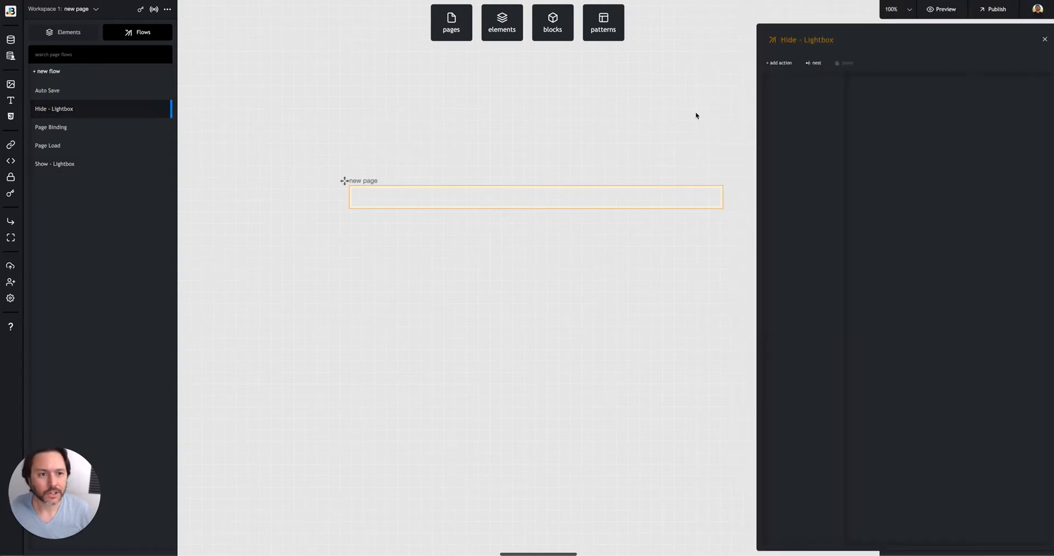
{"action": "left_click", "coordinate": [779, 62]}
{"action": "type", "text": "add"}
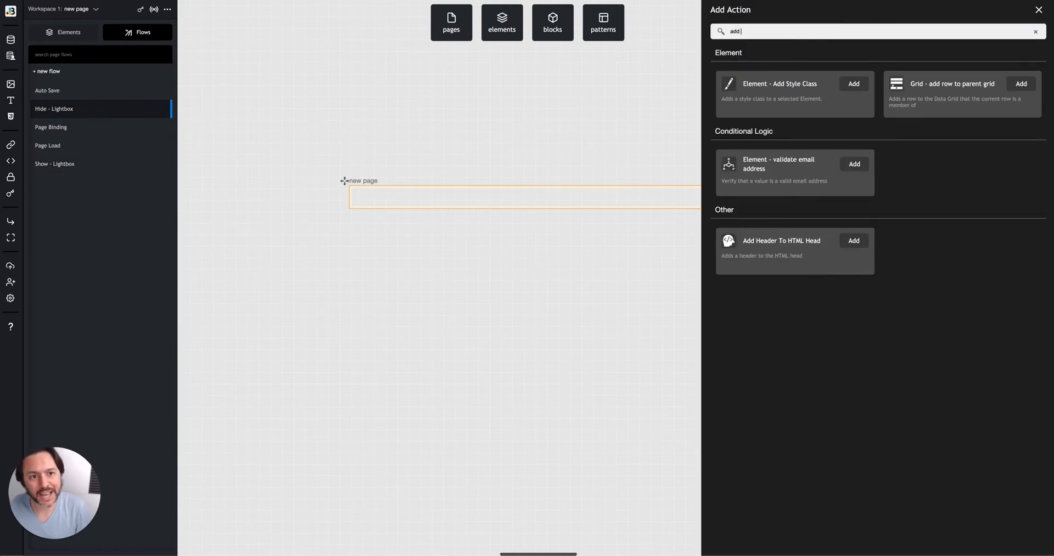
{"action": "left_click", "coordinate": [853, 84]}
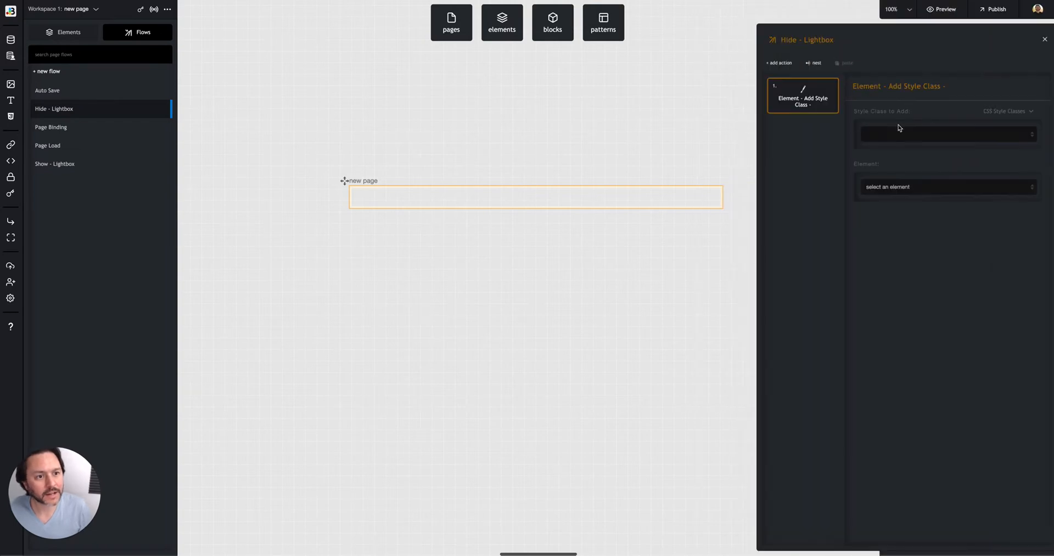
{"action": "left_click", "coordinate": [896, 131]}
{"action": "left_click", "coordinate": [935, 251]}
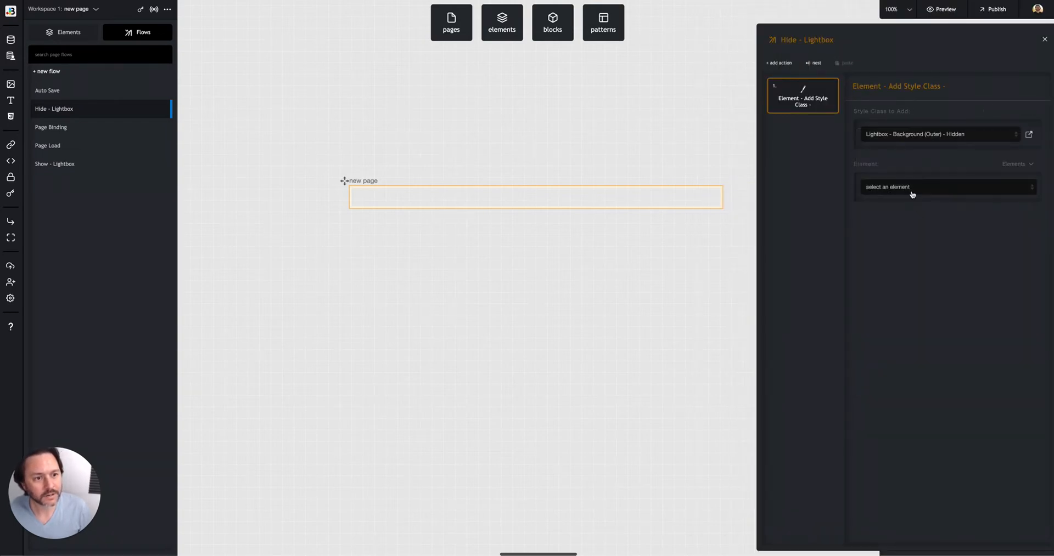
{"action": "left_click", "coordinate": [912, 189]}
{"action": "left_click", "coordinate": [919, 213]}
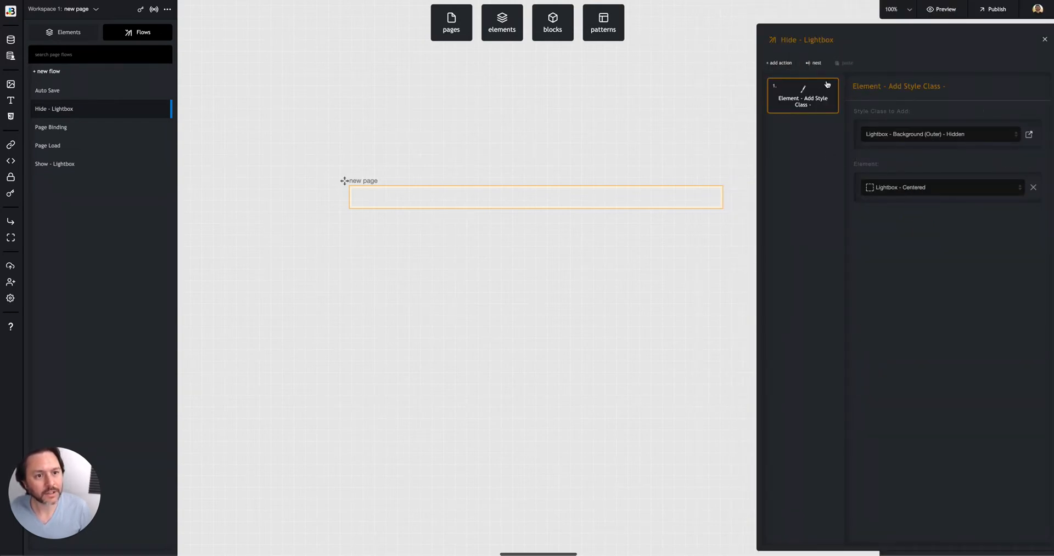
- Duplicate the Add Style Class action and set the copy to apply "Lightbox - Box (Inner) - Centered - Hidden" to Lightbox Centered (Inner)
{"action": "left_click", "coordinate": [829, 86]}
{"action": "left_click", "coordinate": [804, 123]}
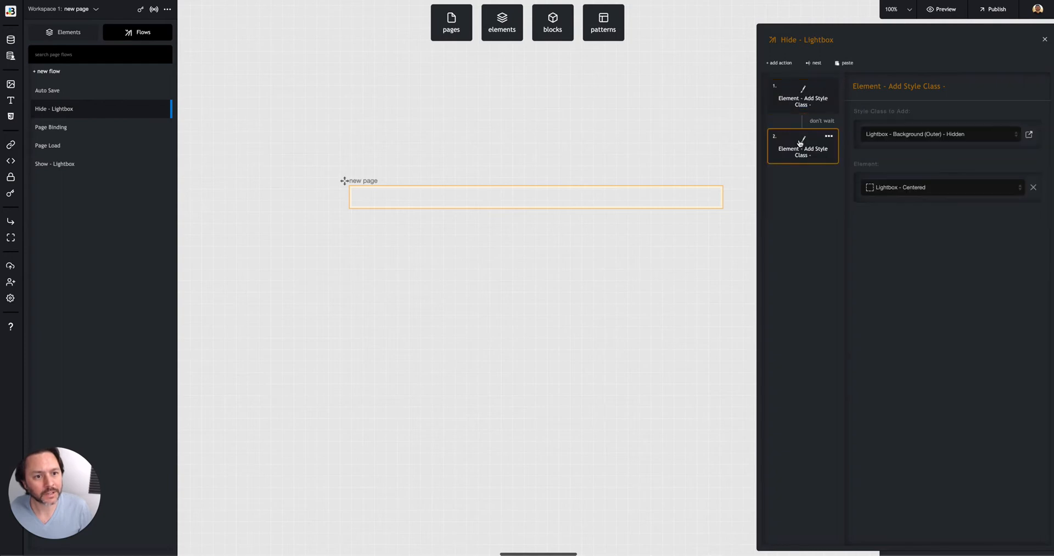
{"action": "left_click", "coordinate": [892, 137]}
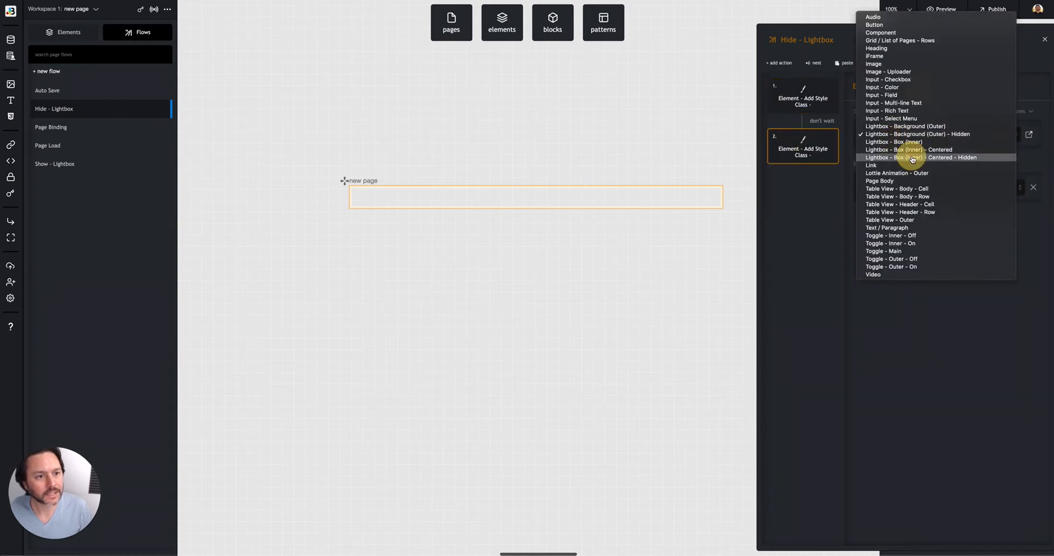
{"action": "left_click", "coordinate": [901, 155]}
{"action": "left_click", "coordinate": [918, 190]}
{"action": "left_click", "coordinate": [920, 230]}
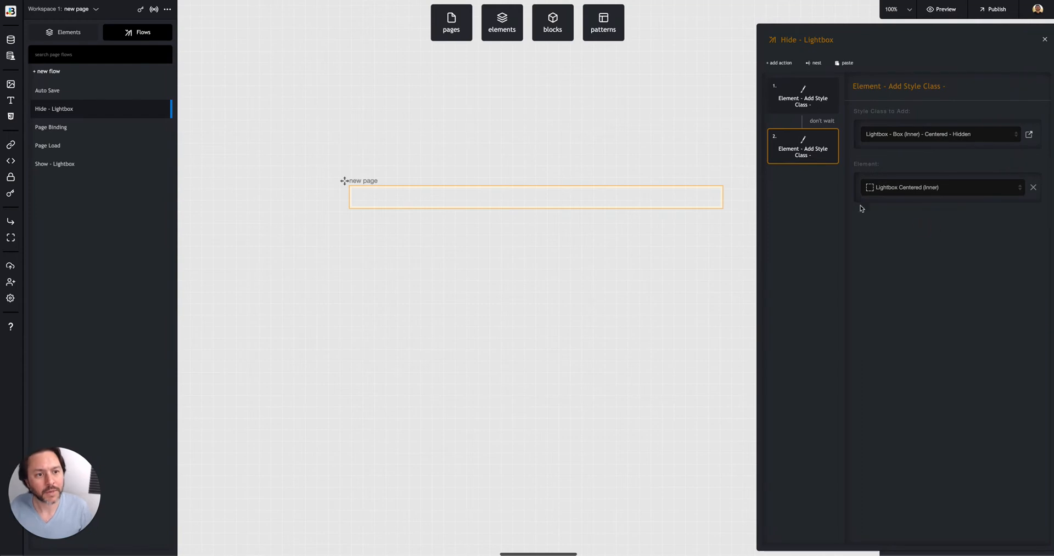
- Add a Button element to the page below the lightbox and label it "Show"
{"action": "left_click", "coordinate": [63, 31]}
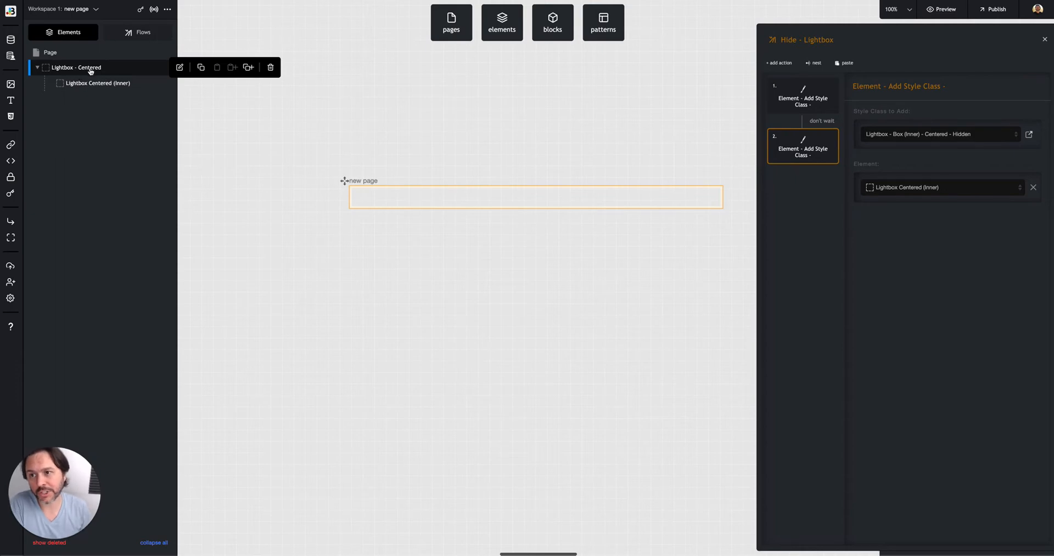
{"action": "left_click", "coordinate": [508, 32]}
{"action": "scroll", "coordinate": [427, 201], "scroll_direction": "down", "scroll_amount": 2}
{"action": "scroll", "coordinate": [427, 201], "scroll_direction": "down", "scroll_amount": 3}
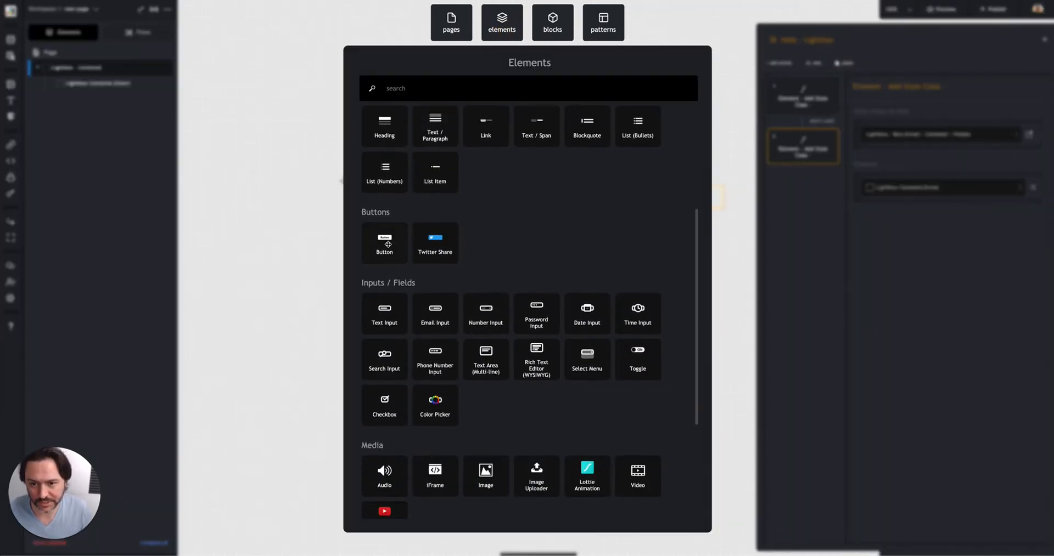
{"action": "left_click_drag", "start_coordinate": [385, 305], "coordinate": [93, 94]}
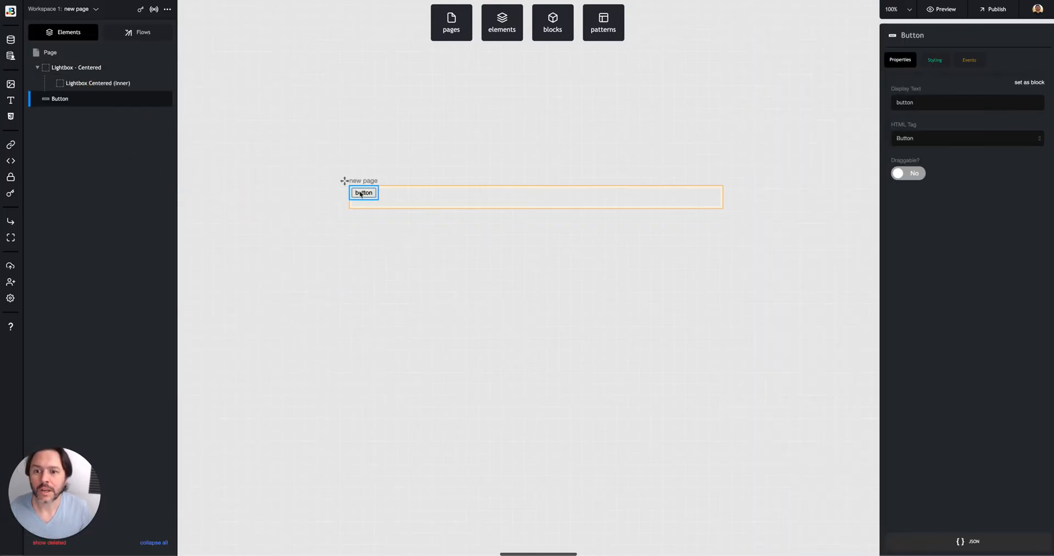
{"action": "left_click", "coordinate": [362, 193]}
{"action": "type", "text": "Show"}
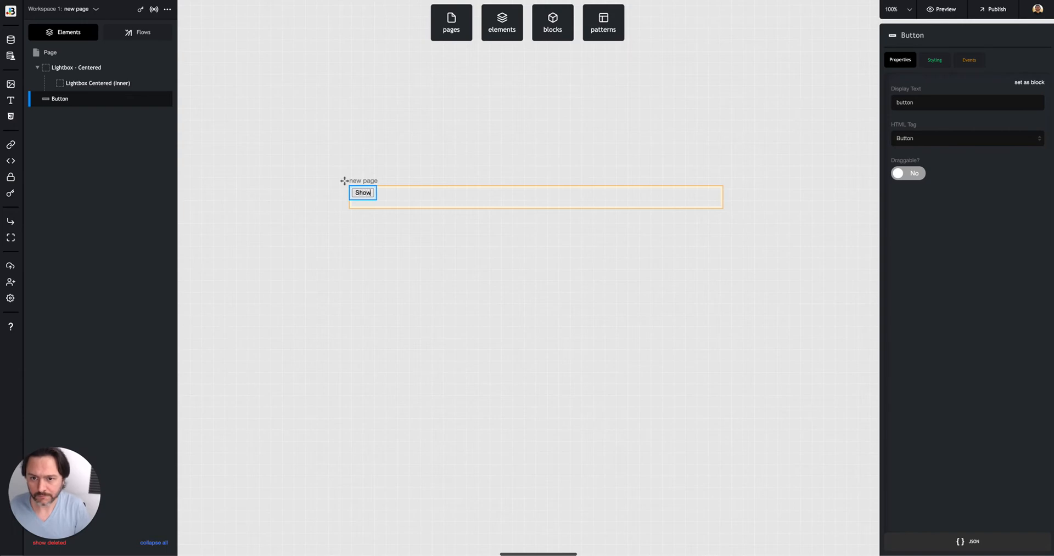
{"action": "left_click", "coordinate": [374, 159]}
- Duplicate the Show button and change the copy's label to "Hide"
{"action": "left_click", "coordinate": [339, 195]}
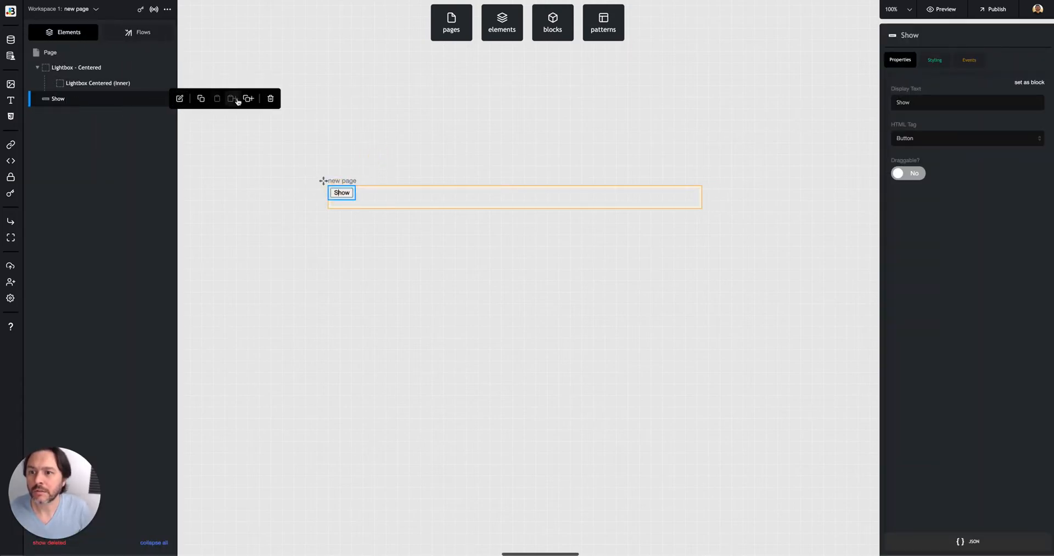
{"action": "left_click", "coordinate": [246, 99]}
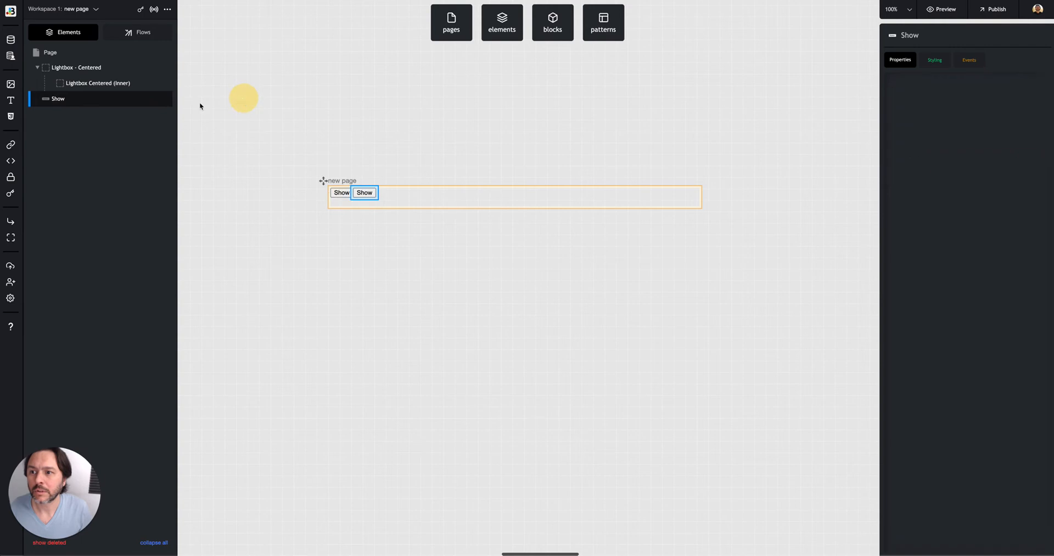
{"action": "left_click", "coordinate": [363, 195]}
{"action": "left_click", "coordinate": [364, 195]}
{"action": "type", "text": "Hide"}
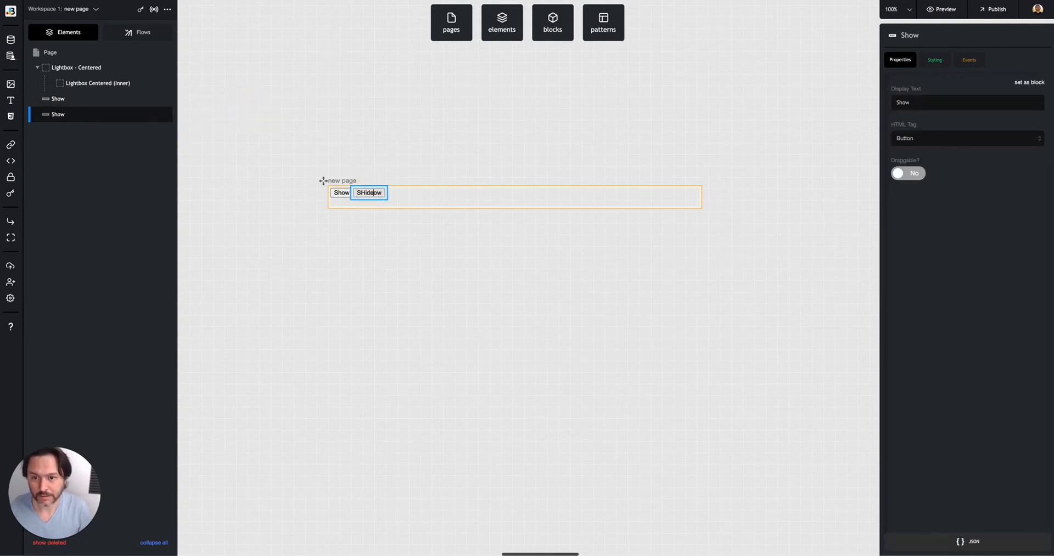
{"action": "key", "text": "Delete"}
{"action": "key", "text": "Delete"}
{"action": "key", "text": "Home"}
{"action": "key", "text": "Delete"}
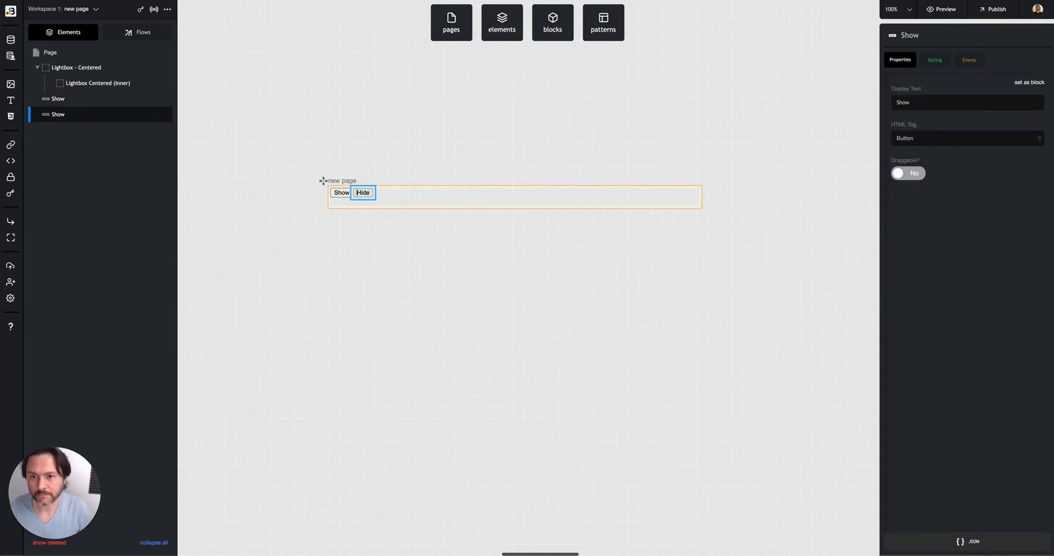
{"action": "left_click", "coordinate": [304, 190]}
- Assign the Show - Lightbox flow to the Show button's click event
{"action": "left_click", "coordinate": [338, 196]}
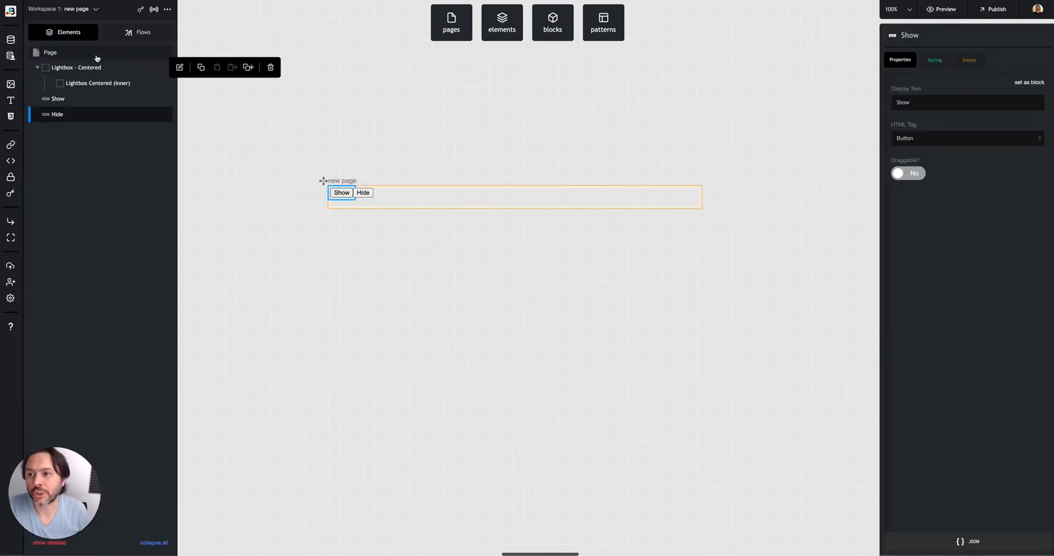
{"action": "left_click", "coordinate": [59, 113]}
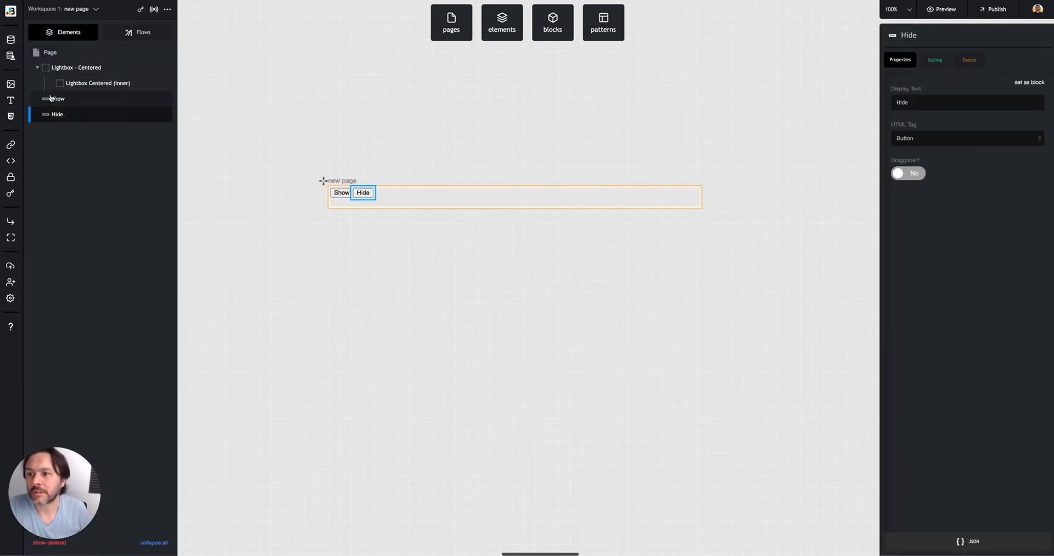
{"action": "left_click", "coordinate": [57, 99]}
{"action": "left_click", "coordinate": [967, 59]}
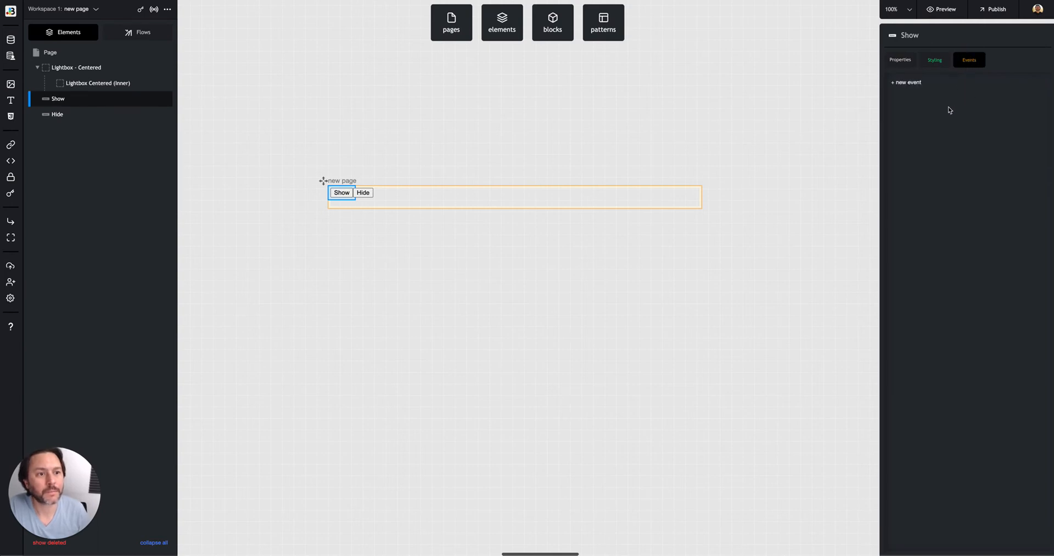
{"action": "left_click", "coordinate": [927, 113]}
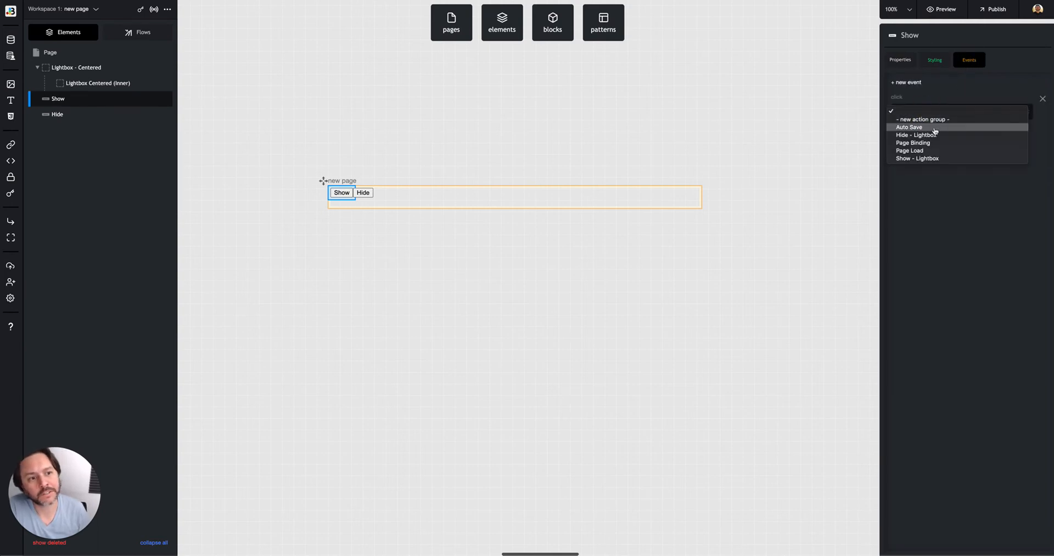
{"action": "left_click", "coordinate": [931, 159]}
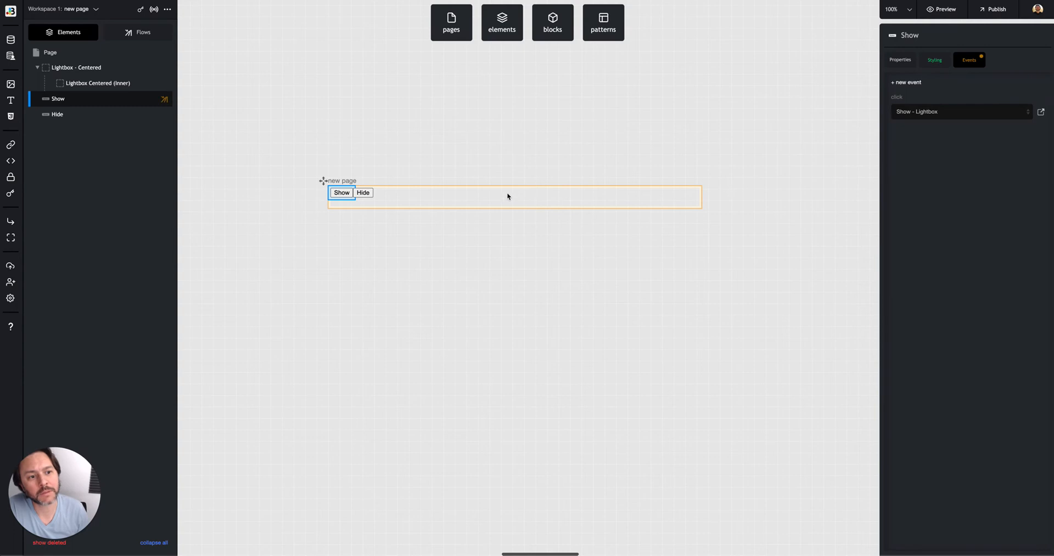
- Delete the Hide button from the page
{"action": "left_click", "coordinate": [361, 195]}
{"action": "mouse_move", "coordinate": [126, 117]}
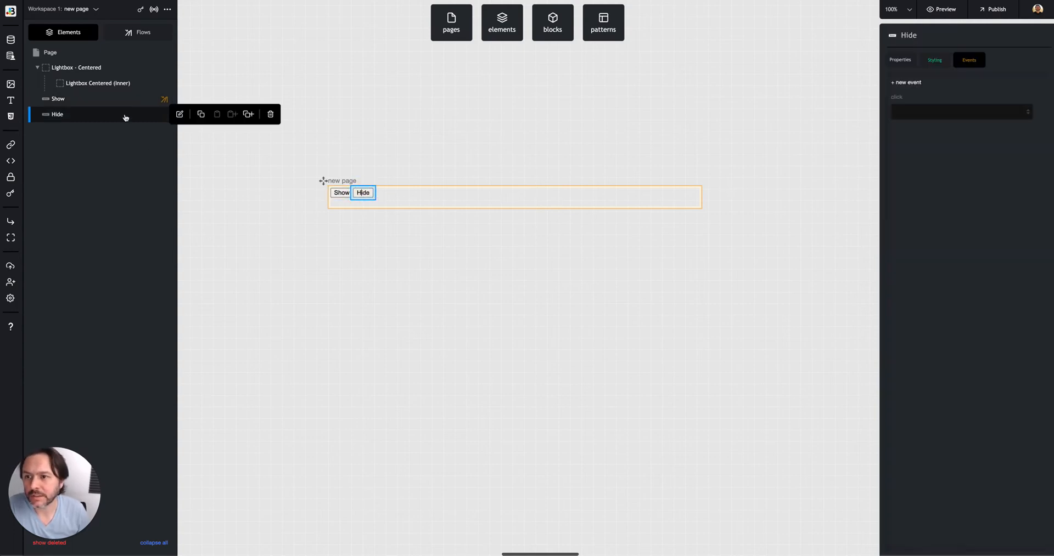
{"action": "left_click", "coordinate": [272, 115]}
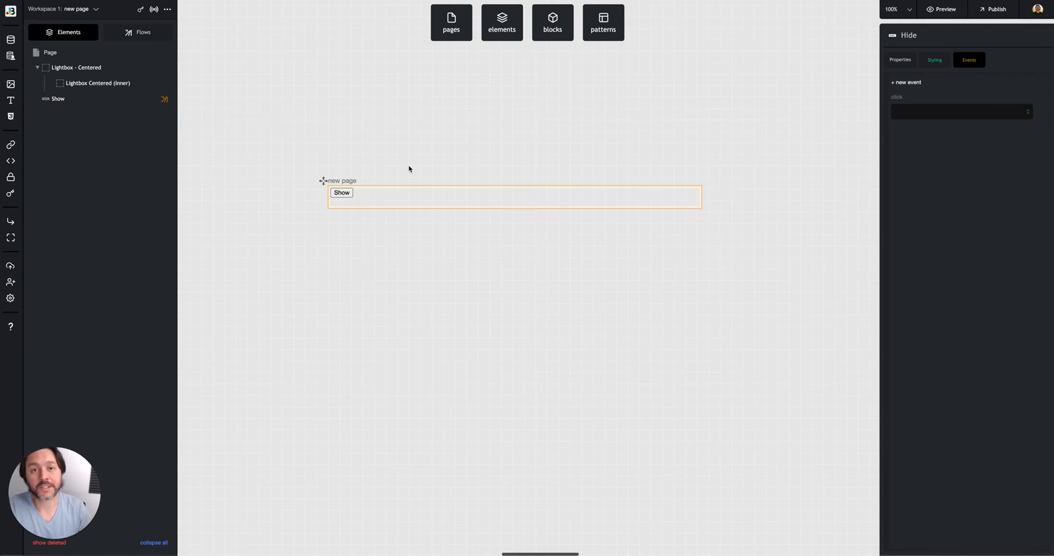
- Preview the project, setting "new page" as the root landing page and opening the live view
{"action": "left_click", "coordinate": [341, 196]}
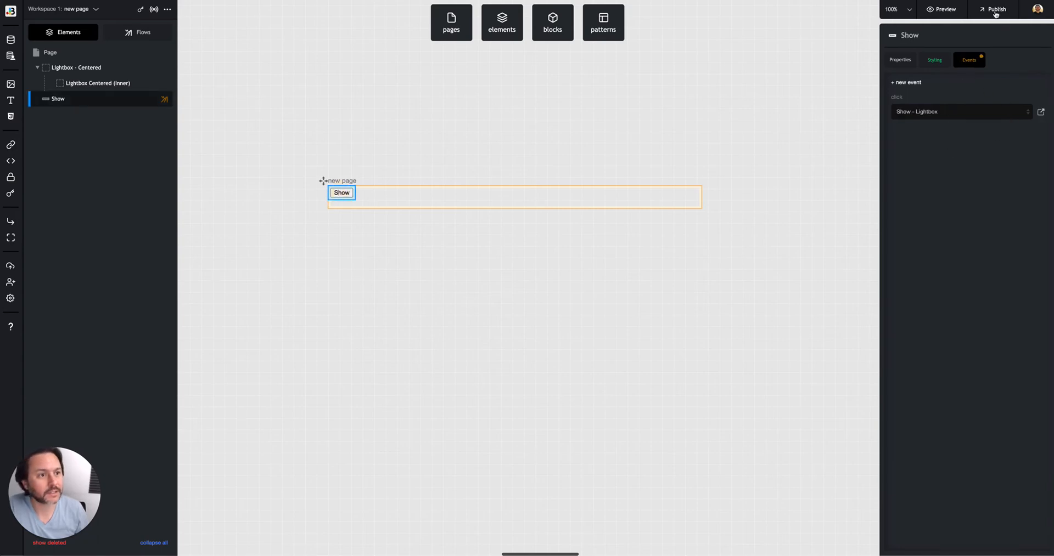
{"action": "left_click", "coordinate": [942, 9]}
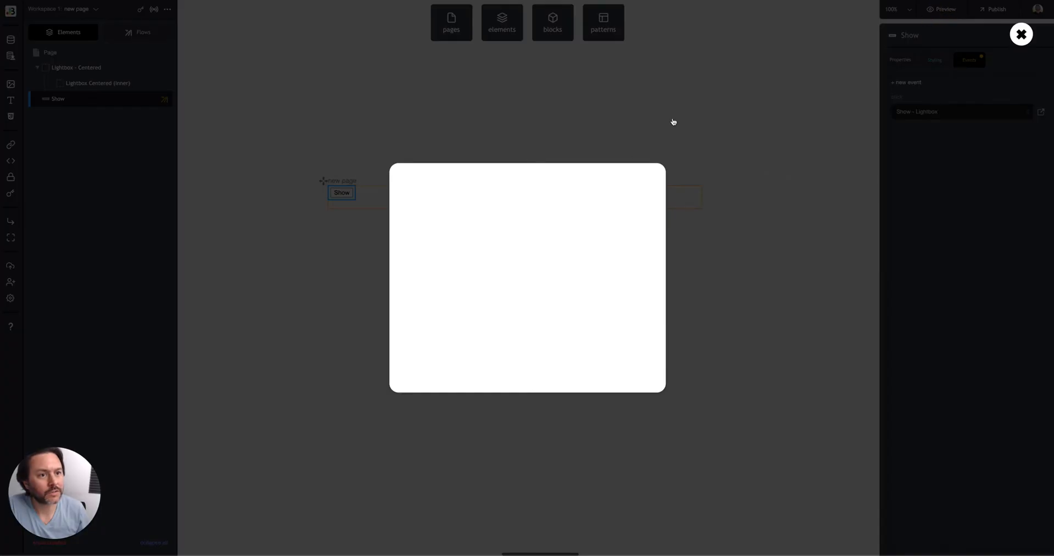
{"action": "left_click", "coordinate": [463, 236]}
{"action": "left_click", "coordinate": [463, 240]}
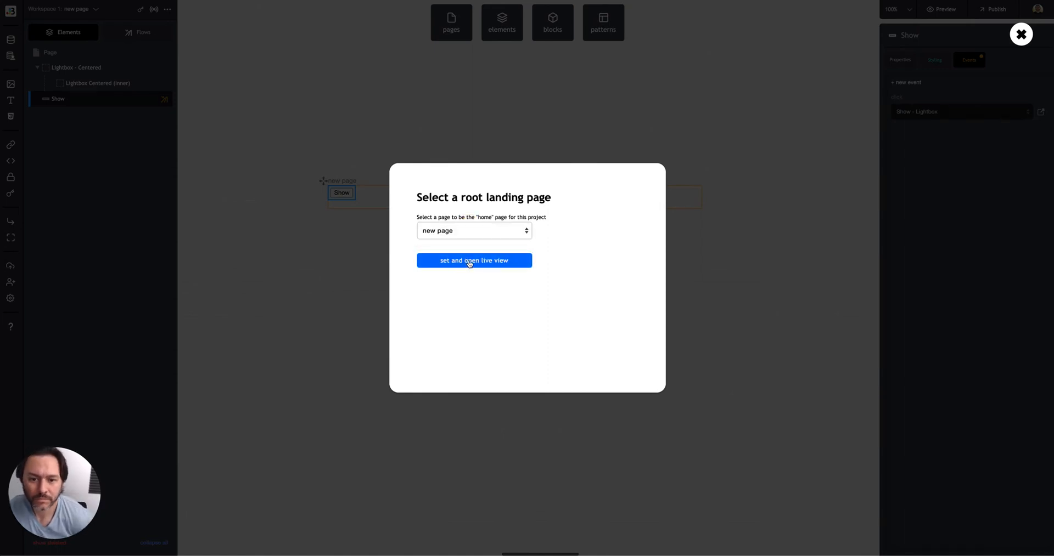
{"action": "left_click", "coordinate": [470, 261]}
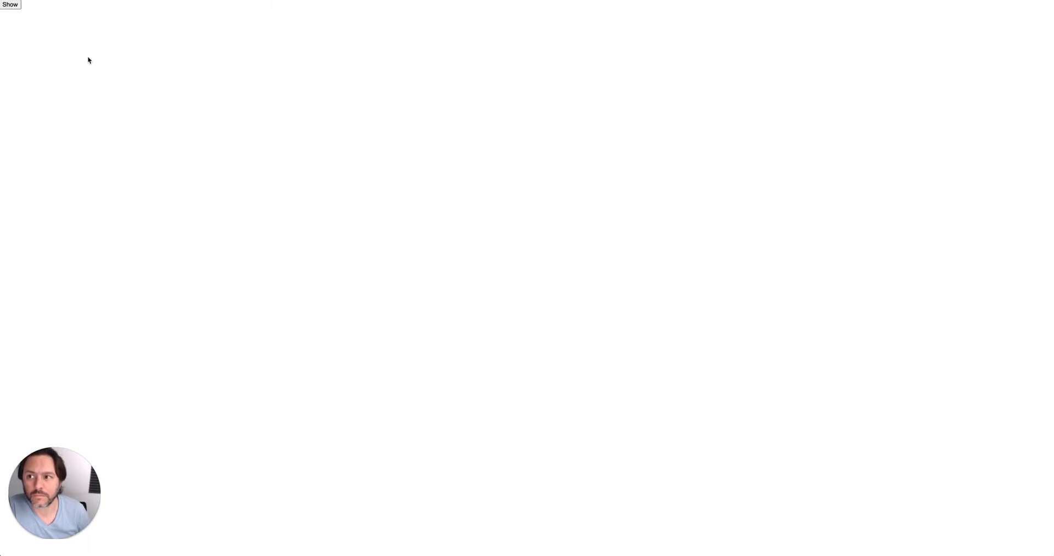
- Test the Show button on the live page, try dismissing the lightbox from its background, and return to the editor
{"action": "left_click", "coordinate": [10, 5]}
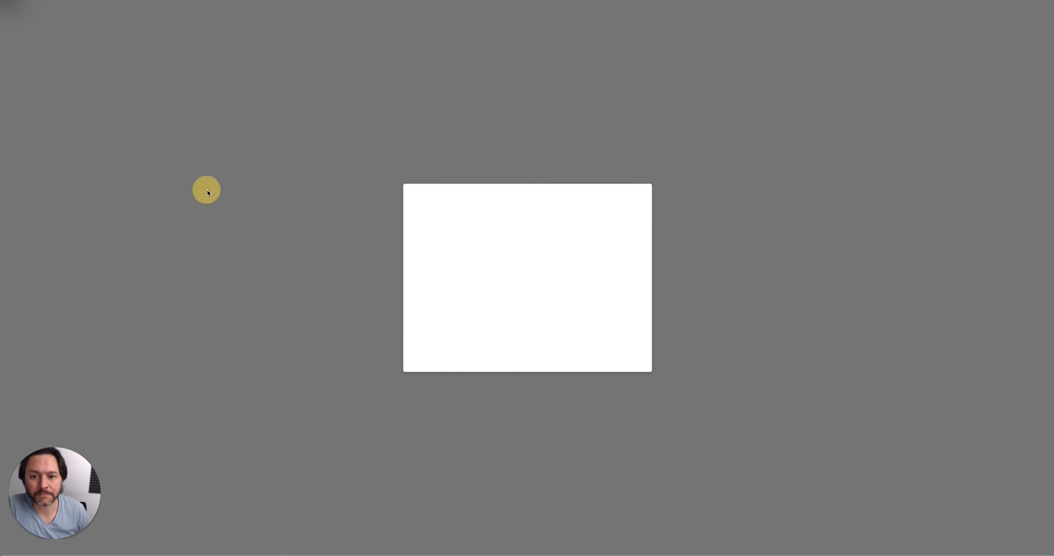
{"action": "left_click", "coordinate": [332, 201]}
{"action": "left_click", "coordinate": [434, 140]}
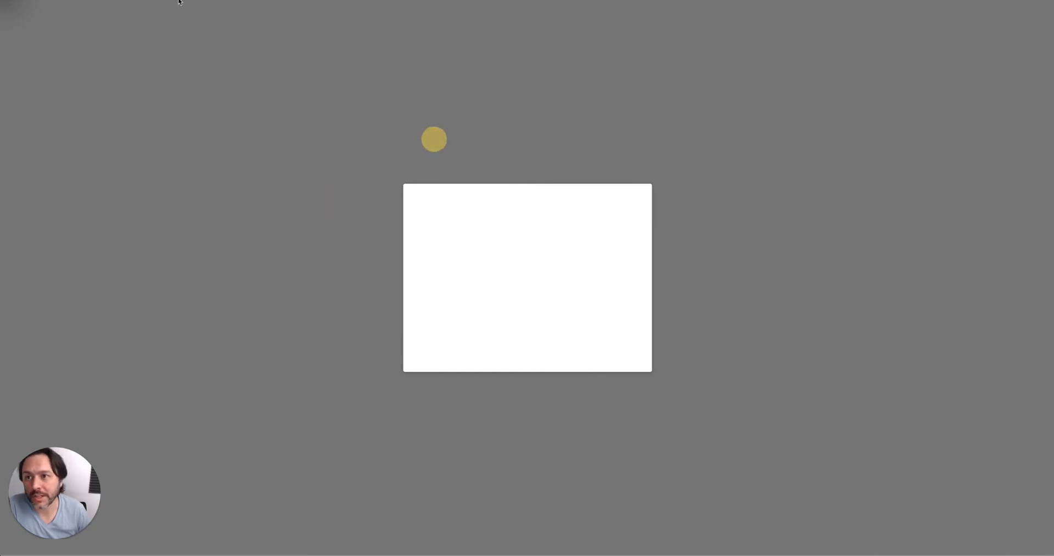
{"action": "left_click", "coordinate": [179, 1]}
{"action": "left_click", "coordinate": [246, 98]}
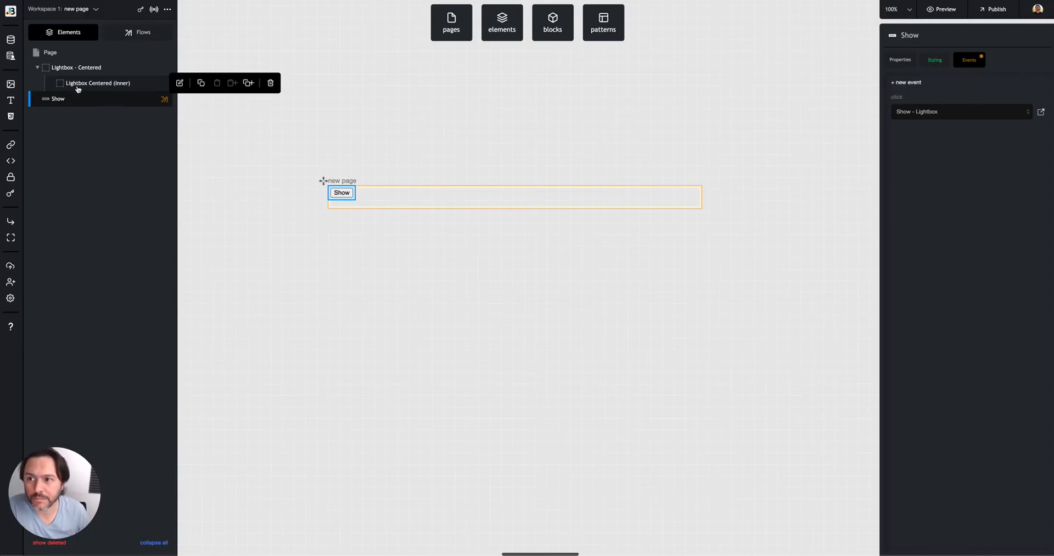
- Assign the Hide - Lightbox flow to the click event of the outer Lightbox - Centered element
{"action": "mouse_move", "coordinate": [78, 72]}
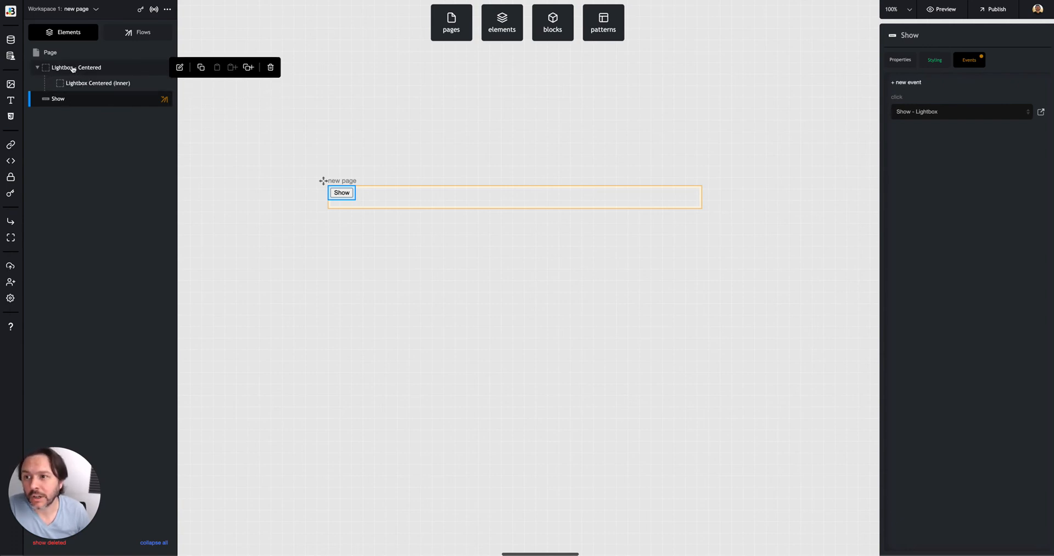
{"action": "left_click", "coordinate": [90, 70]}
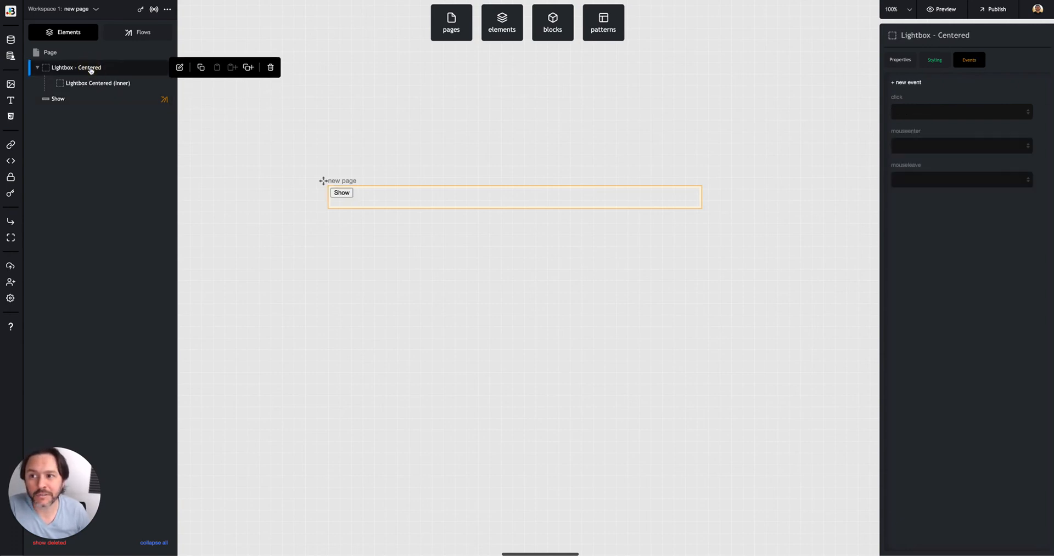
{"action": "left_click", "coordinate": [925, 112]}
{"action": "left_click", "coordinate": [931, 139]}
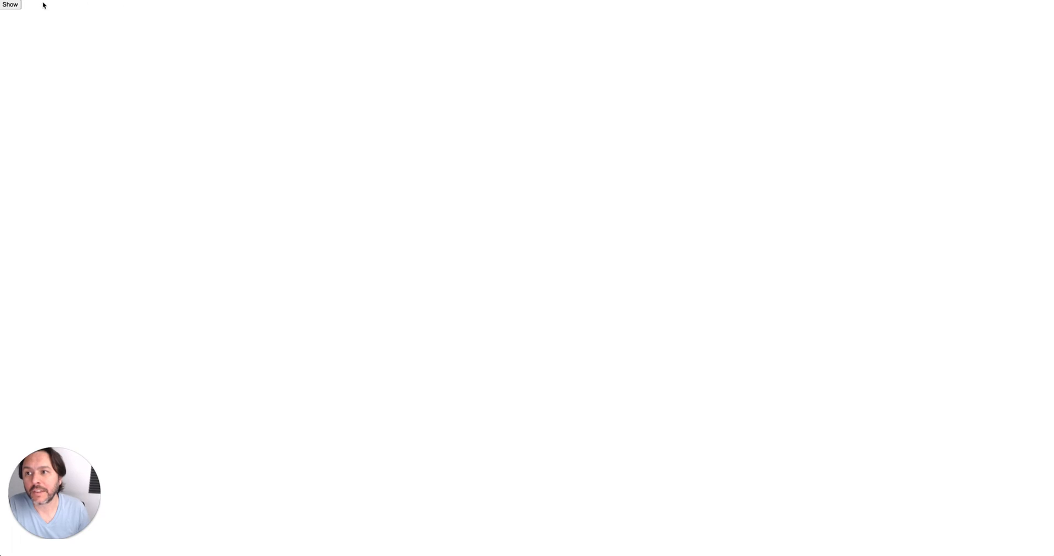
- On the live page, test opening the lightbox with Show and dismissing it through its background, twice
{"action": "left_click", "coordinate": [11, 5]}
{"action": "left_click", "coordinate": [119, 101]}
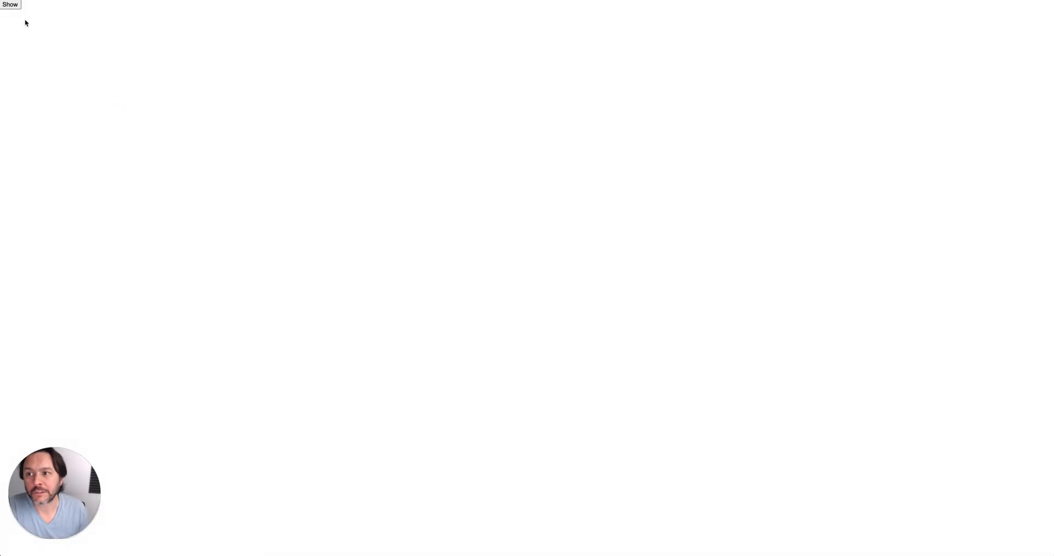
{"action": "left_click", "coordinate": [11, 5]}
{"action": "left_click", "coordinate": [252, 151]}
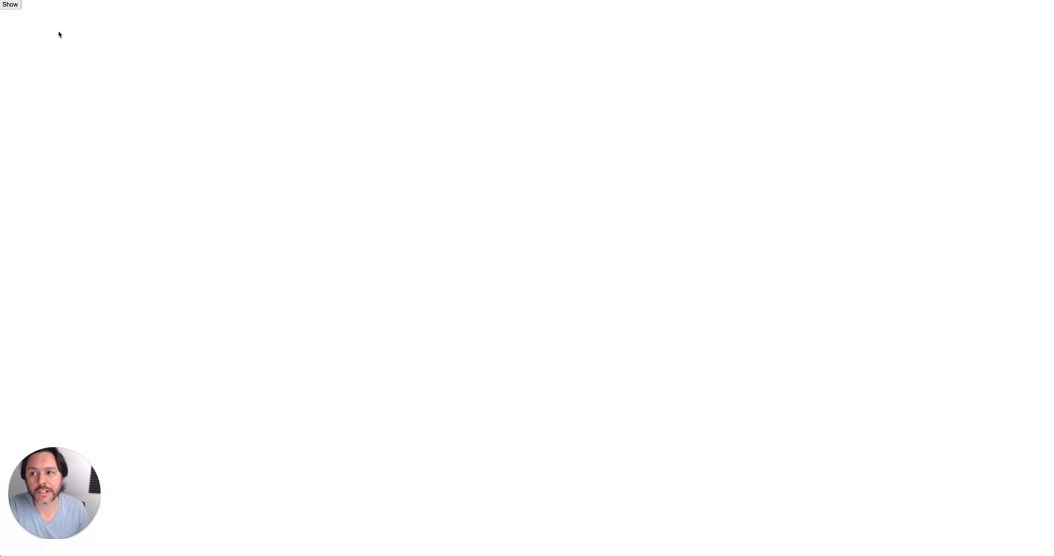
- On the live page, open the lightbox with Show, test whether its inner area dismisses it, and return to the editor
{"action": "left_click", "coordinate": [11, 5]}
{"action": "left_click", "coordinate": [529, 248]}
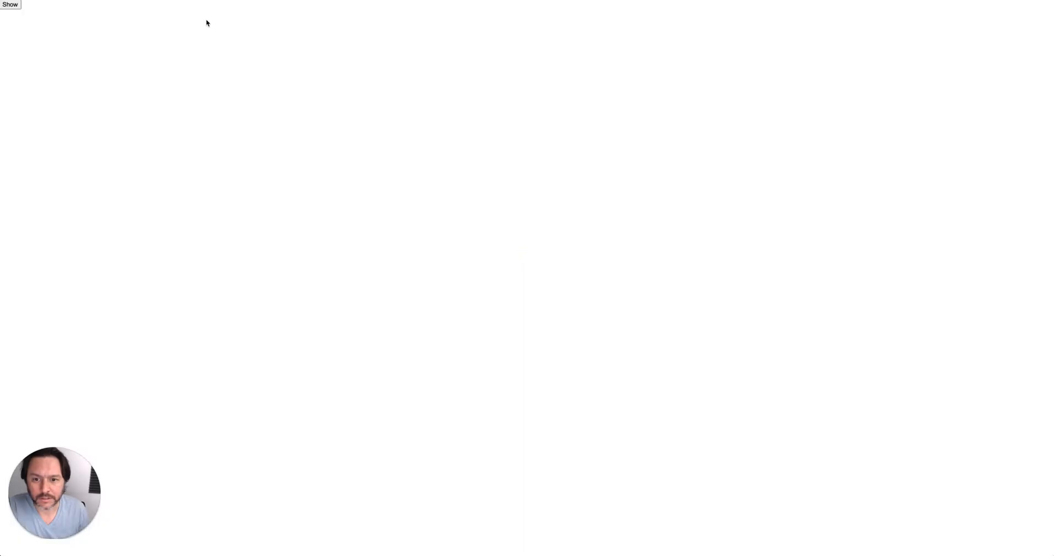
{"action": "key", "text": "super+w"}
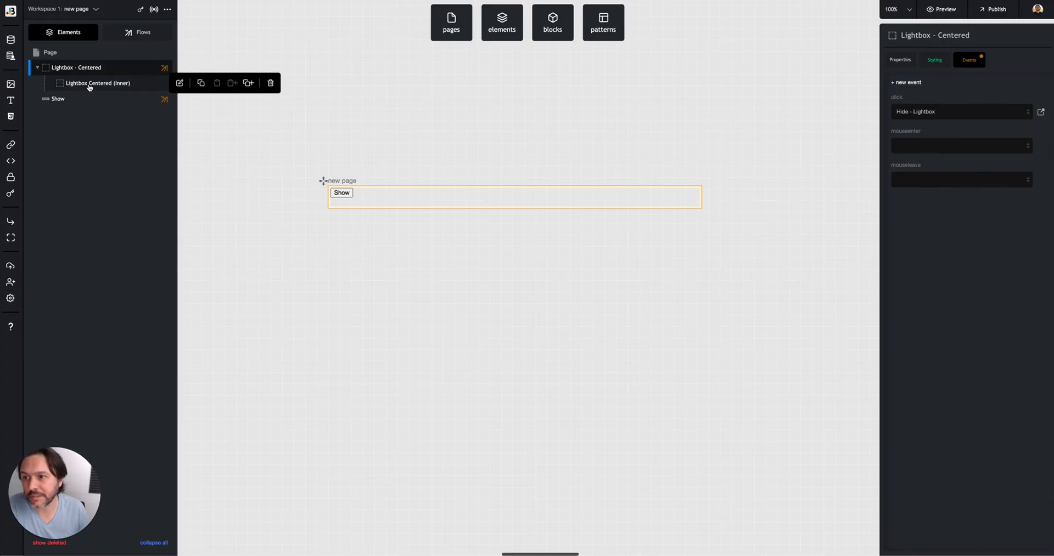
- Create a new empty page flow named "Do Nothing"
{"action": "left_click", "coordinate": [89, 84]}
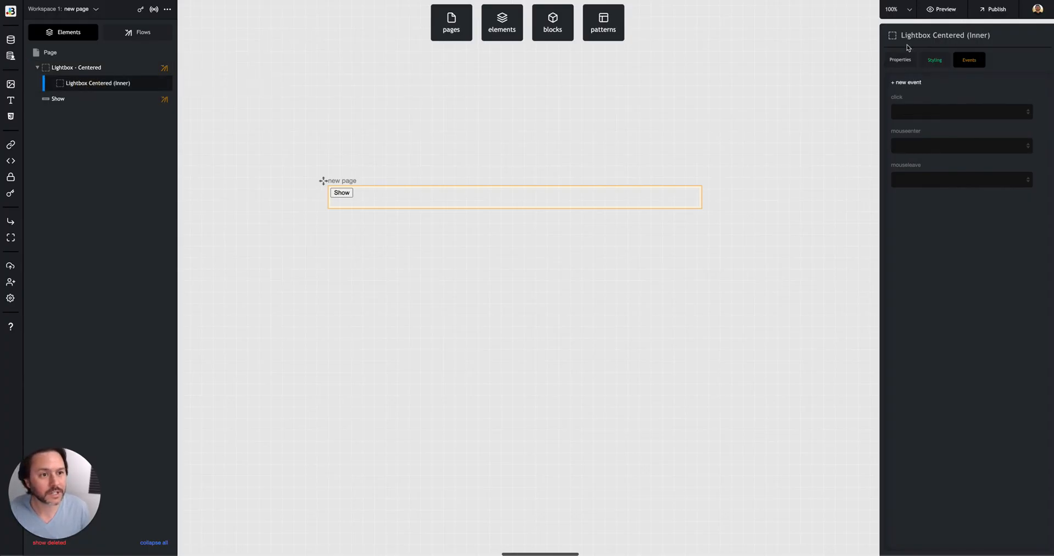
{"action": "left_click", "coordinate": [141, 31]}
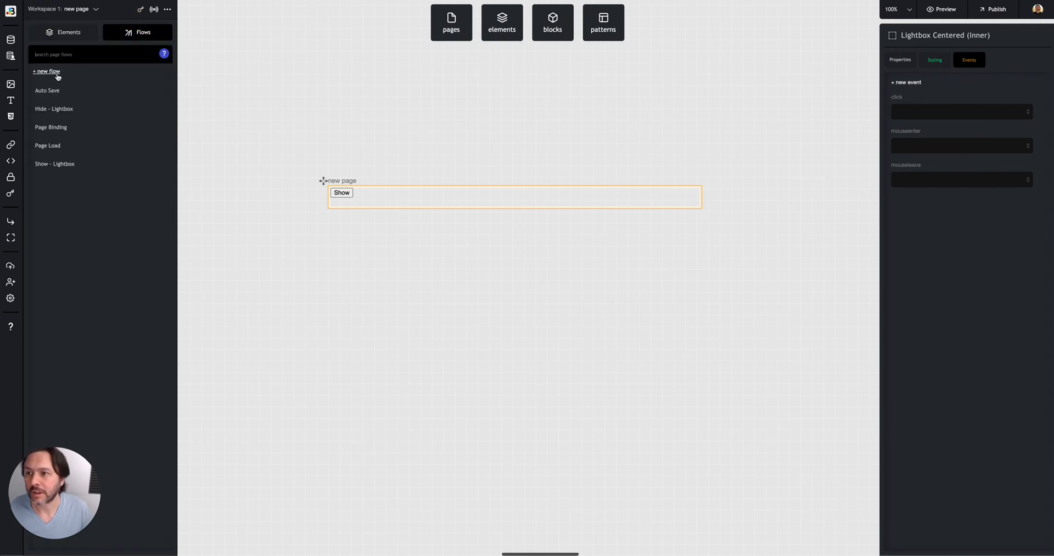
{"action": "left_click", "coordinate": [55, 72]}
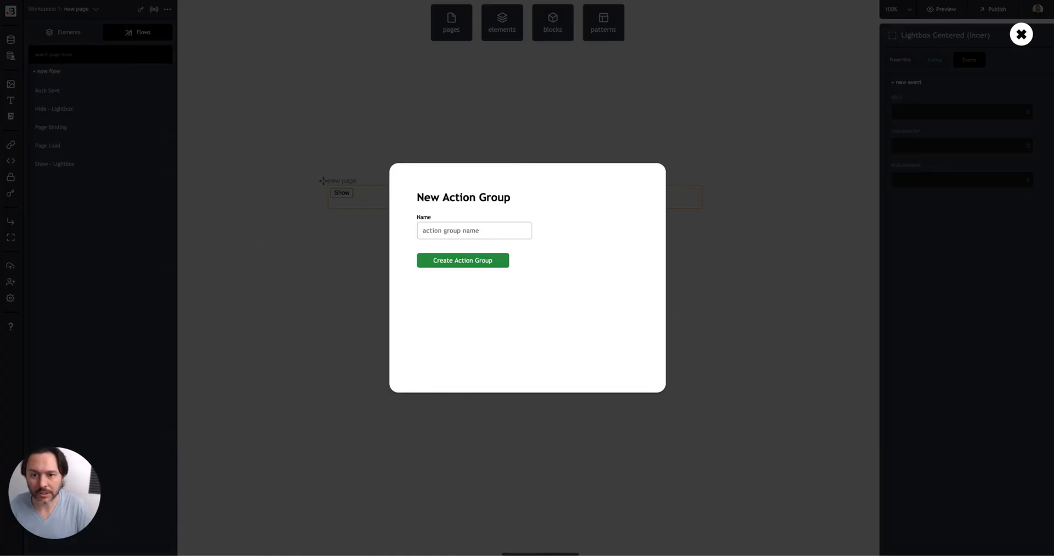
{"action": "type", "text": "Do."}
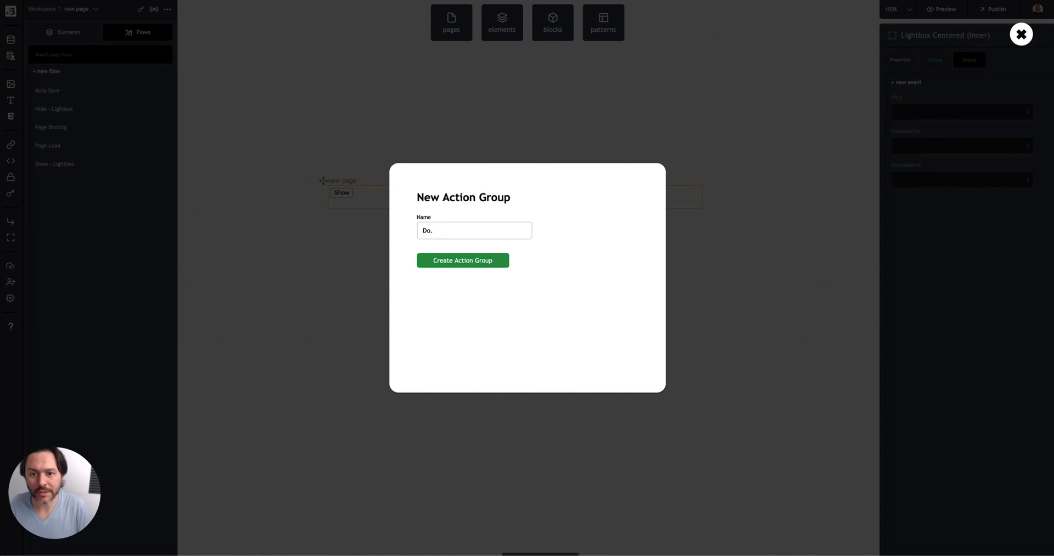
{"action": "type", "text": " Niothing"}
{"action": "key", "text": "Return"}
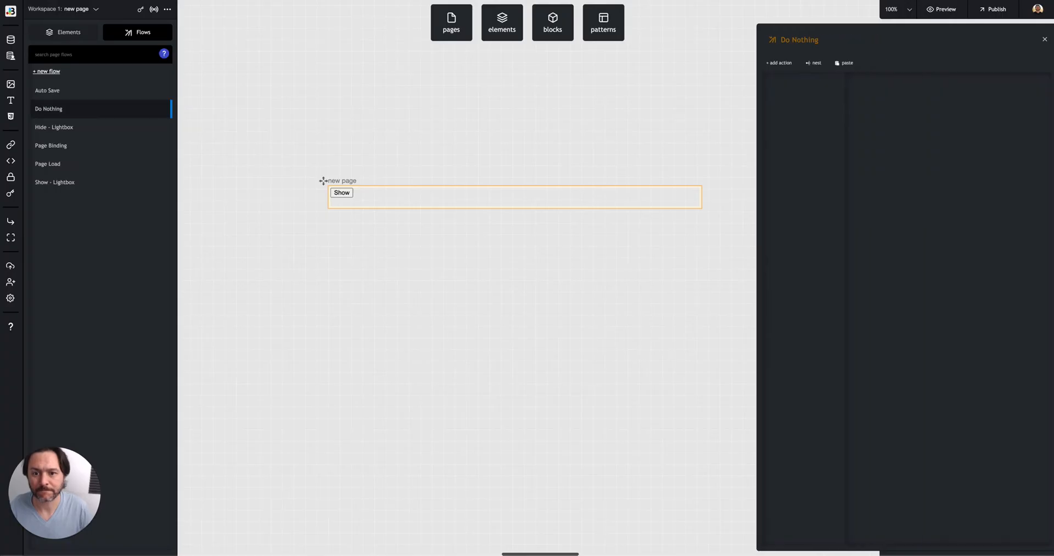
- Assign the Do Nothing flow to the click event of Lightbox Centered (Inner), reselecting the page to refresh the available flows
{"action": "left_click", "coordinate": [72, 37]}
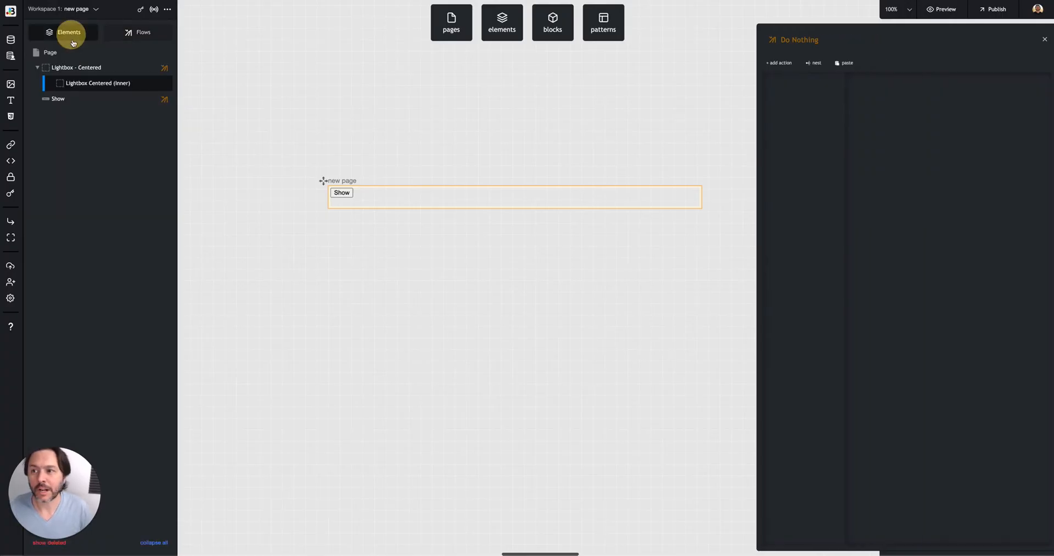
{"action": "left_click", "coordinate": [85, 83]}
{"action": "left_click", "coordinate": [934, 112]}
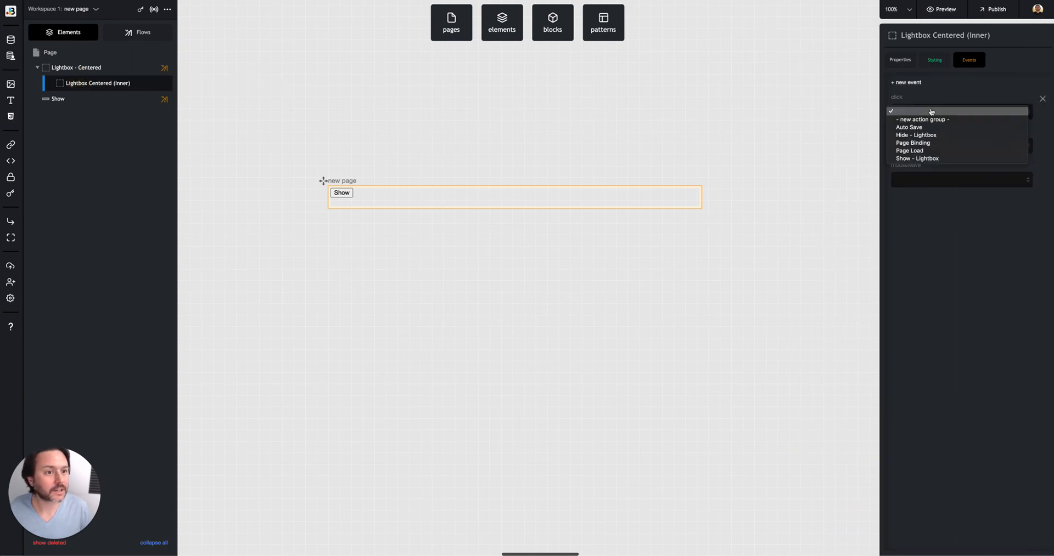
{"action": "left_click", "coordinate": [925, 97]}
{"action": "key", "text": "Escape"}
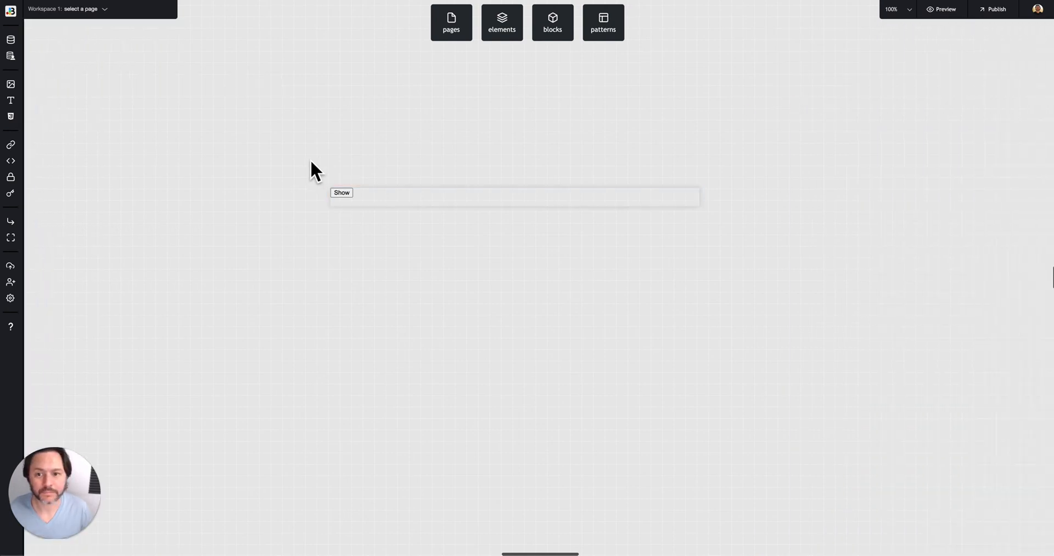
{"action": "left_click", "coordinate": [353, 194]}
{"action": "left_click", "coordinate": [89, 83]}
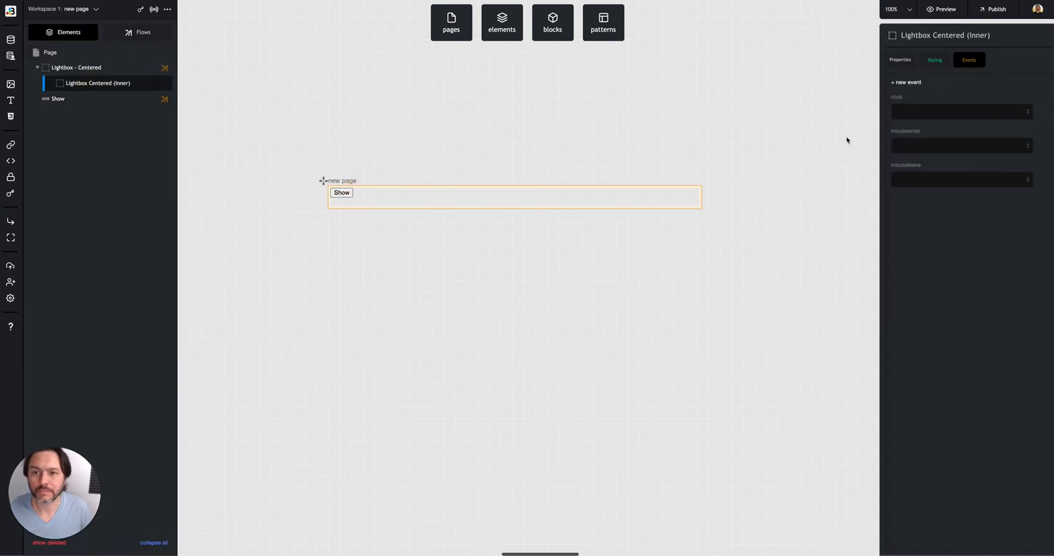
{"action": "left_click", "coordinate": [919, 111]}
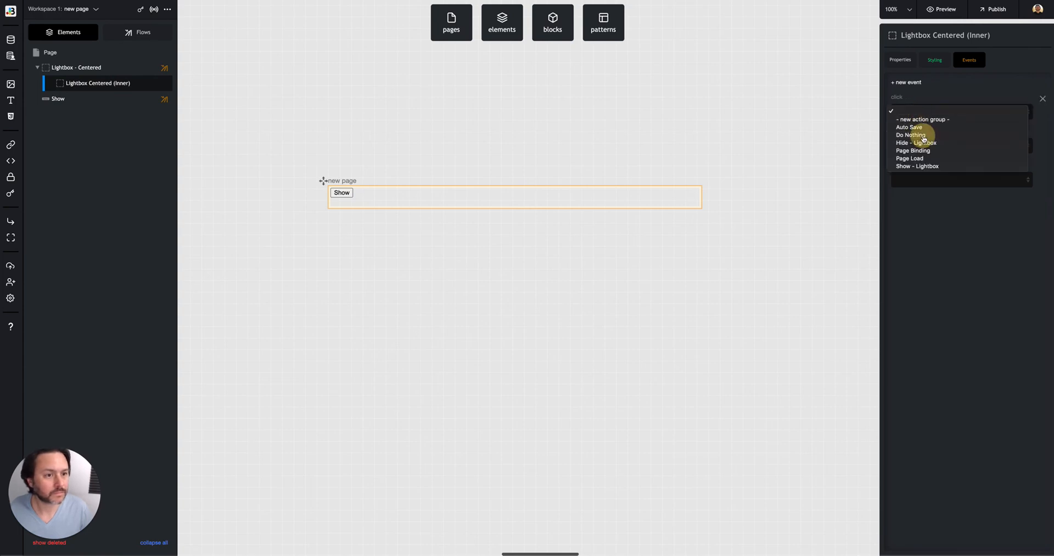